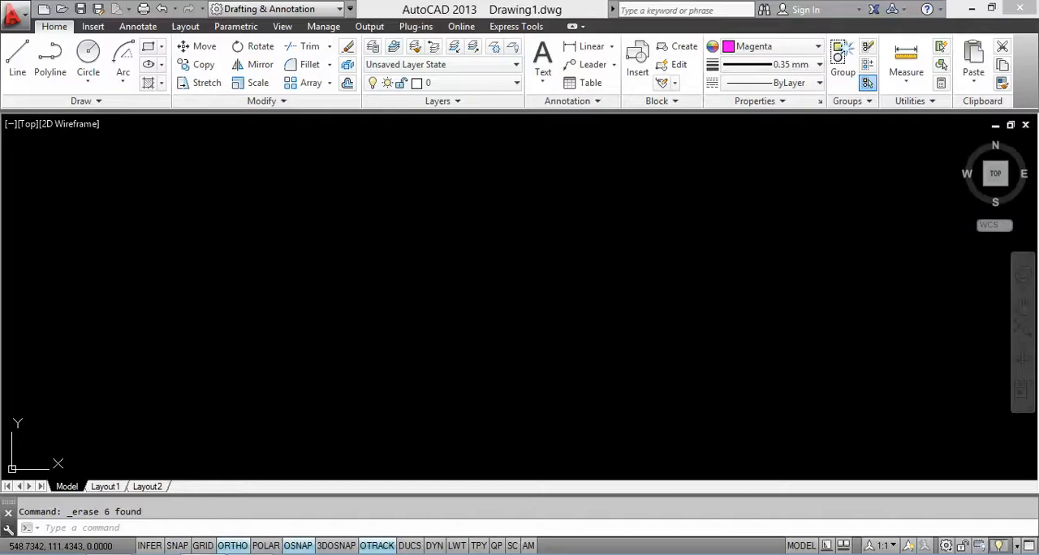
Step: Draw a horizontal base line 196 units long for the door
click(200, 554)
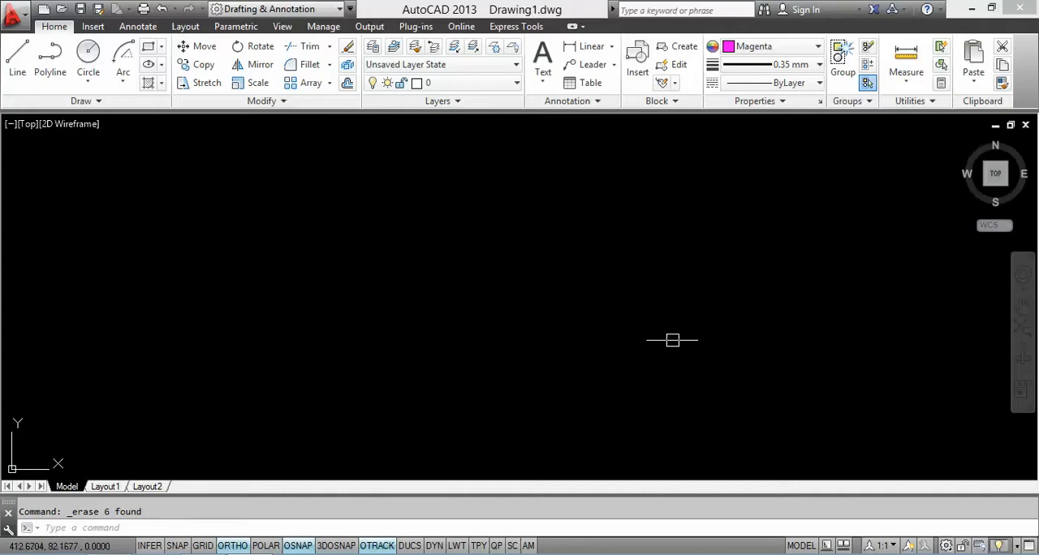
click(17, 55)
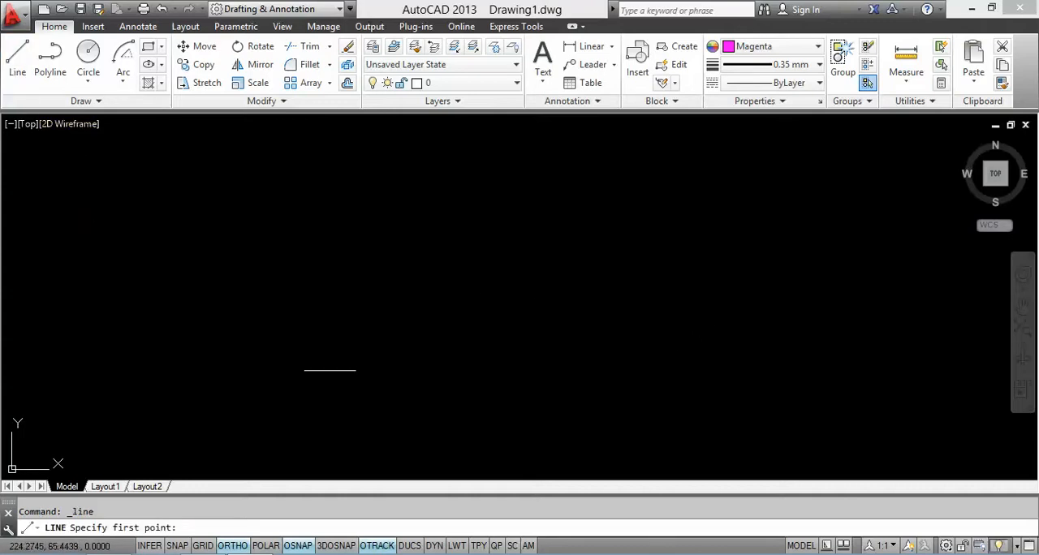
click(321, 437)
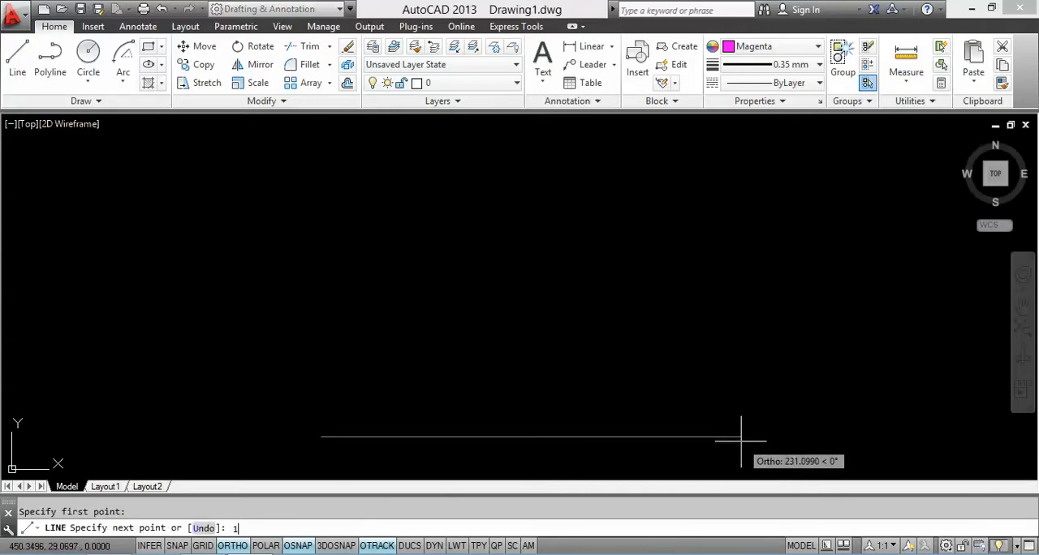
text(196)
key(Return)
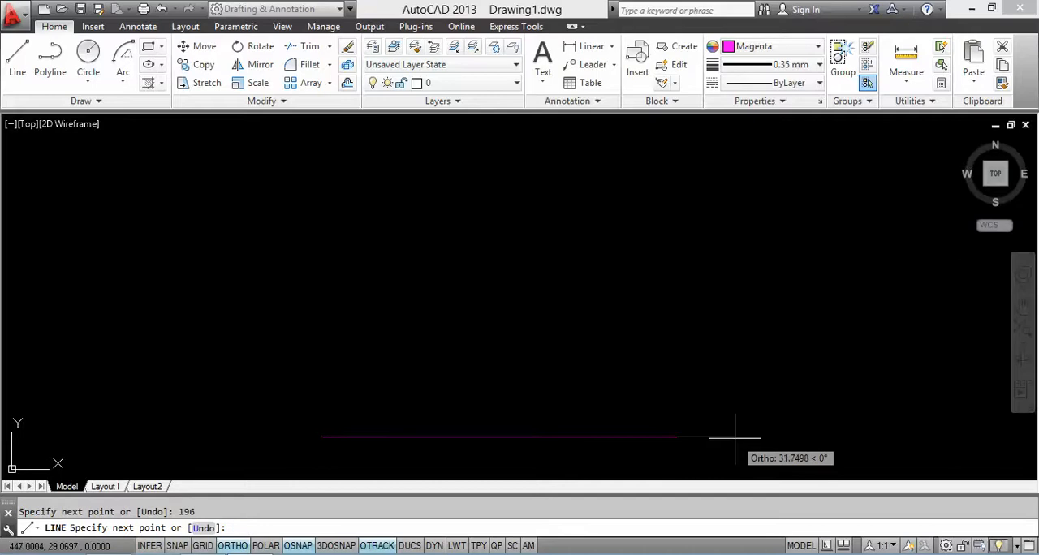
key(Return)
key(Return)
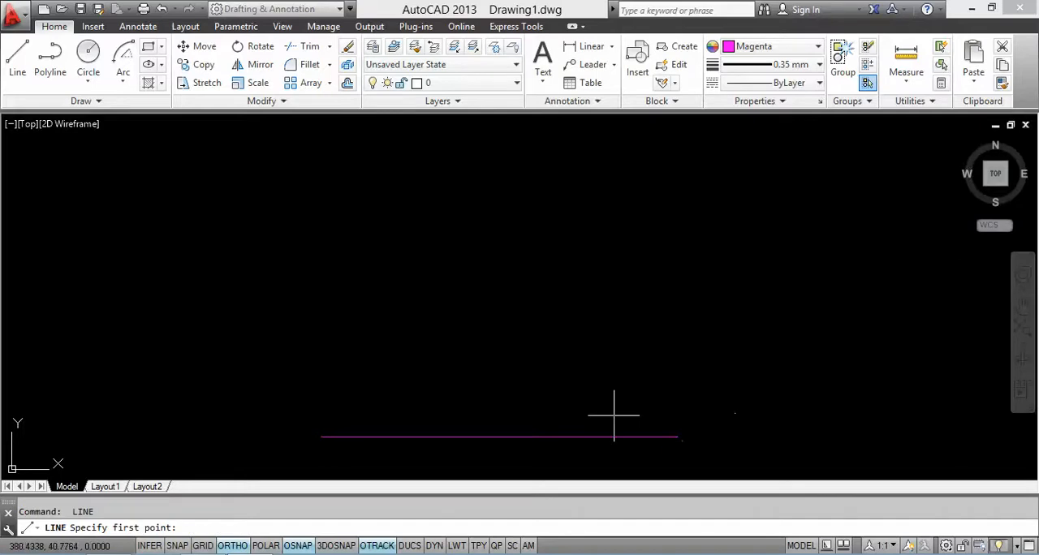
Step: Draw a vertical line 262 units upward from the midpoint of the base line
click(499, 437)
scroll(485, 213, down, 2)
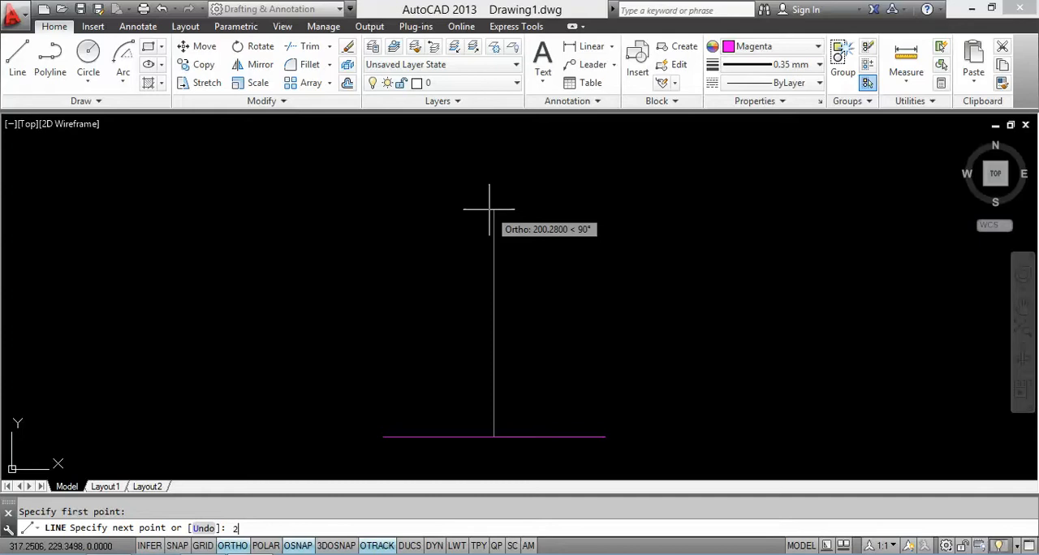
text(262)
key(Return)
key(Return)
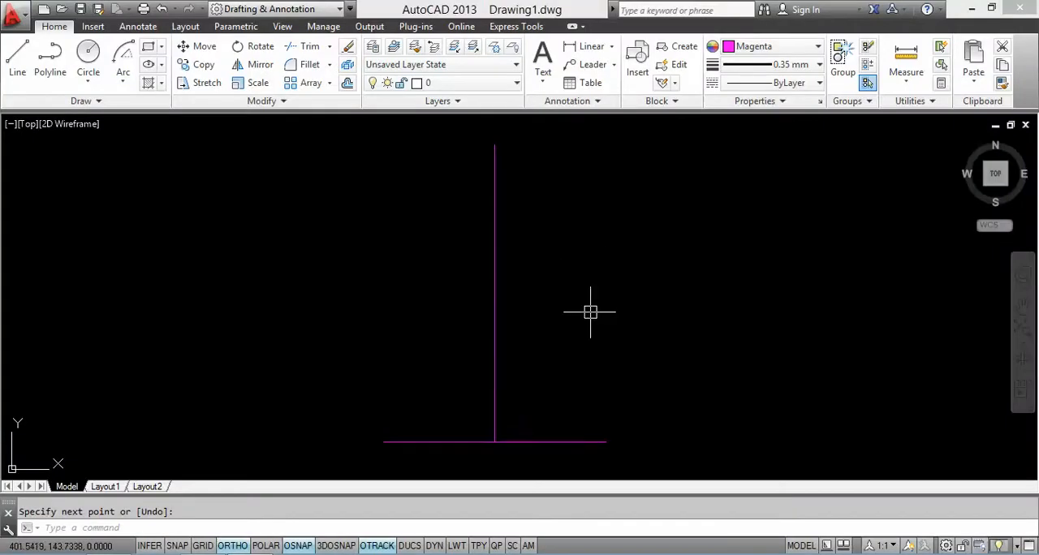
Step: Draw a vertical line 245 units upward from the right end of the base line
key(Return)
click(605, 443)
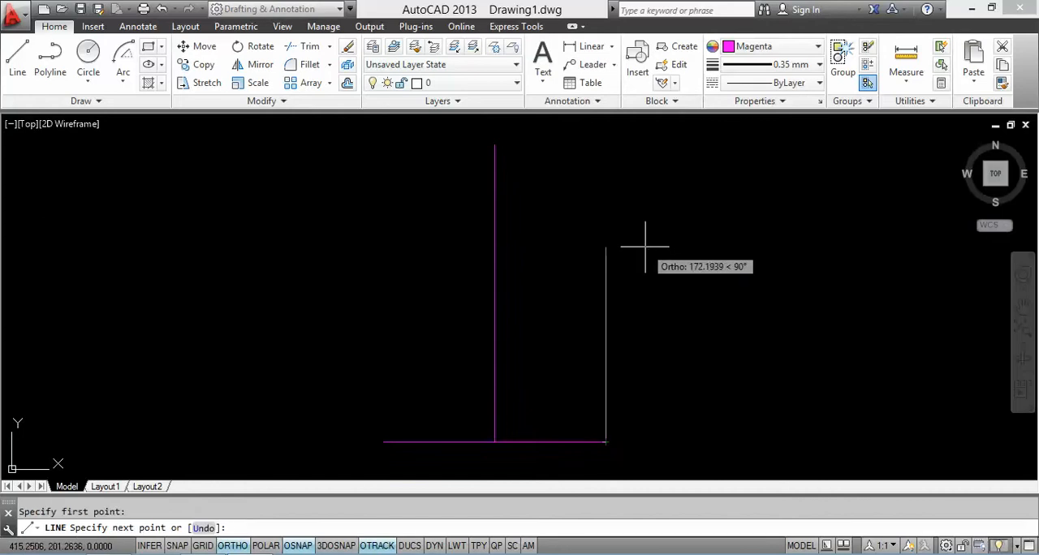
text(245)
key(Return)
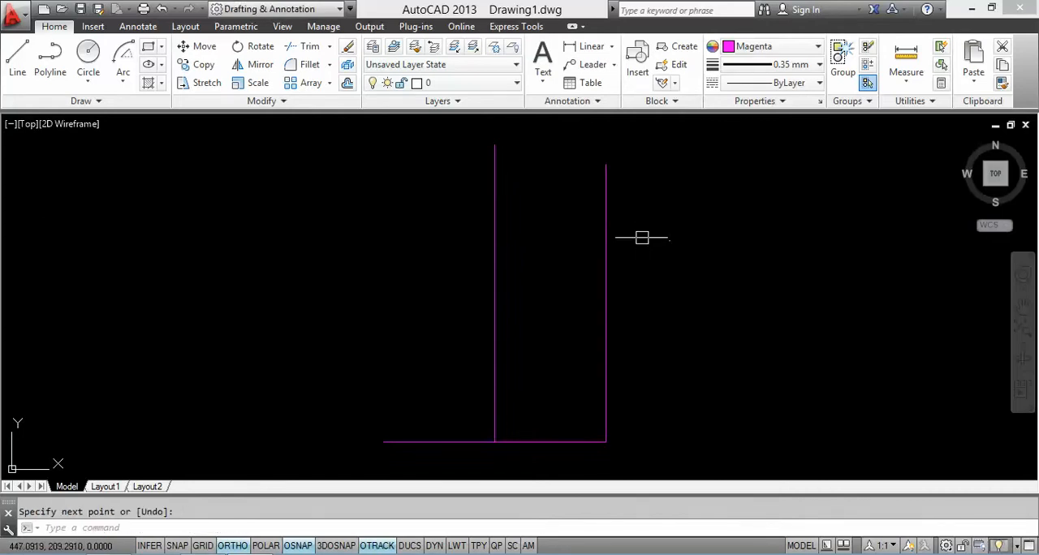
Step: Offset the right edge, the centre line and the base line 10 units into the right door leaf
middle_drag(626, 365, 612, 354)
text(0)
key(Return)
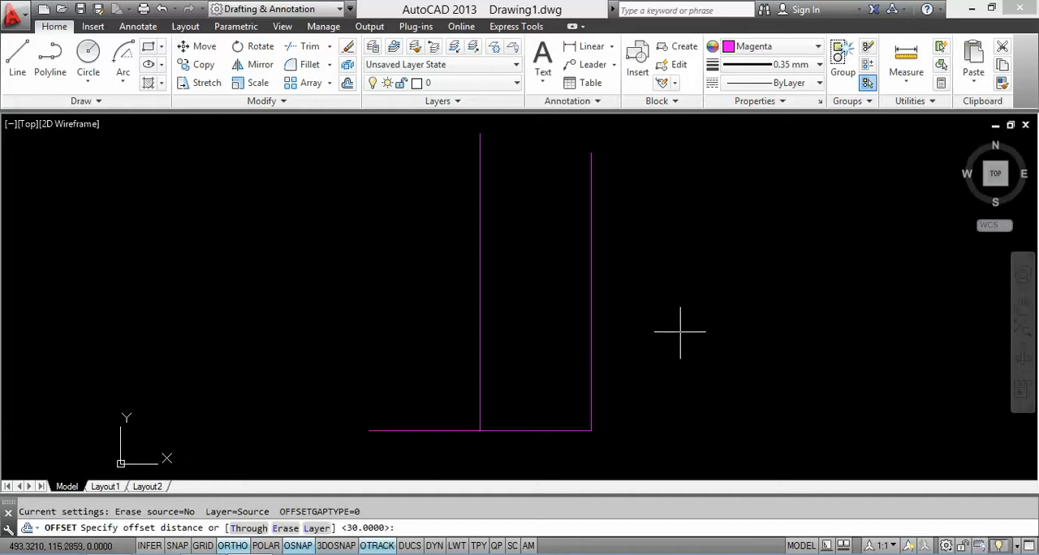
text(10)
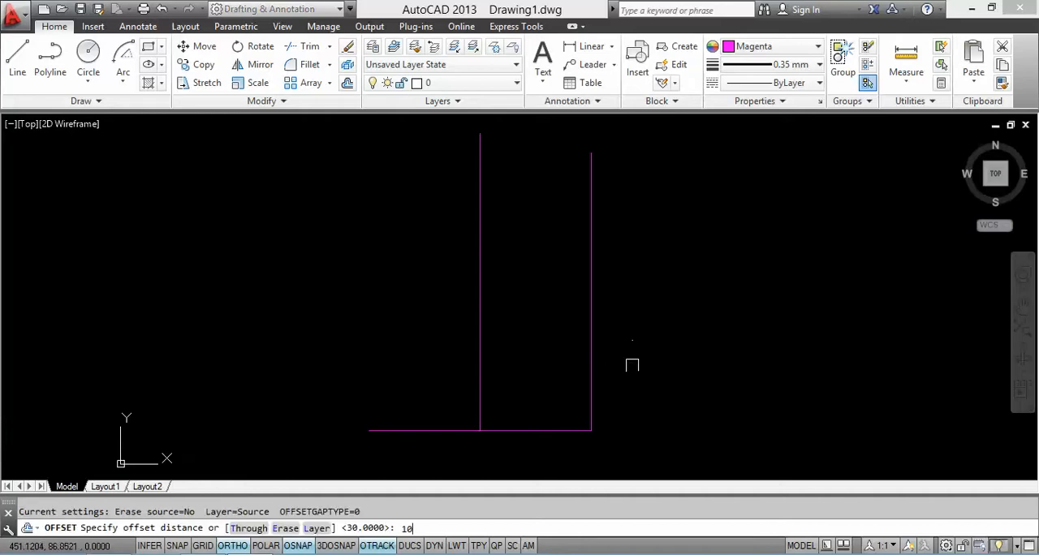
key(Return)
click(595, 366)
click(476, 355)
click(476, 355)
click(496, 386)
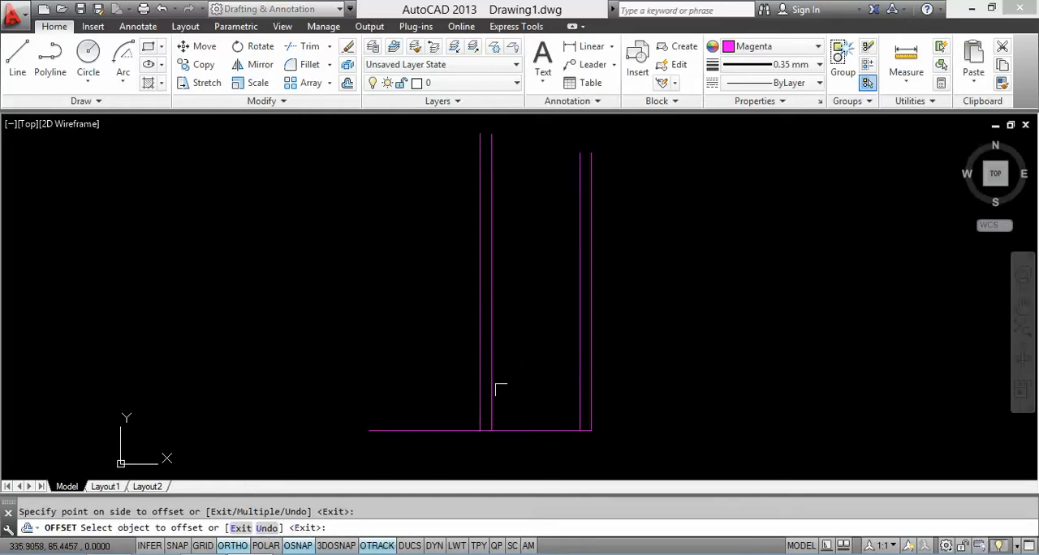
click(468, 427)
click(462, 386)
key(Escape)
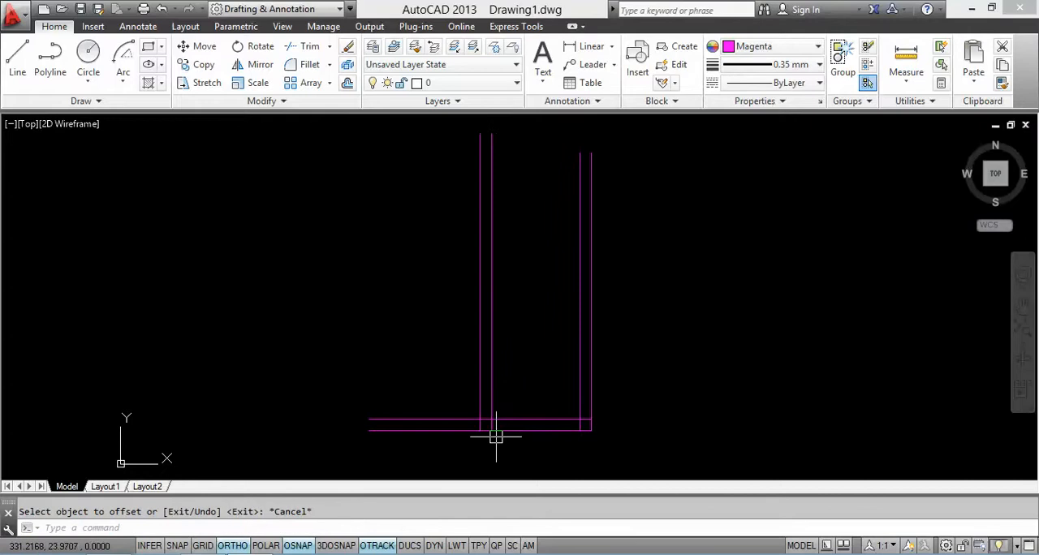
Step: Trim the offset lines' overlapping ends at the lower corners of the right leaf and the part beyond the centre line
text(TR)
key(Return)
key(Return)
scroll(457, 418, up, 2)
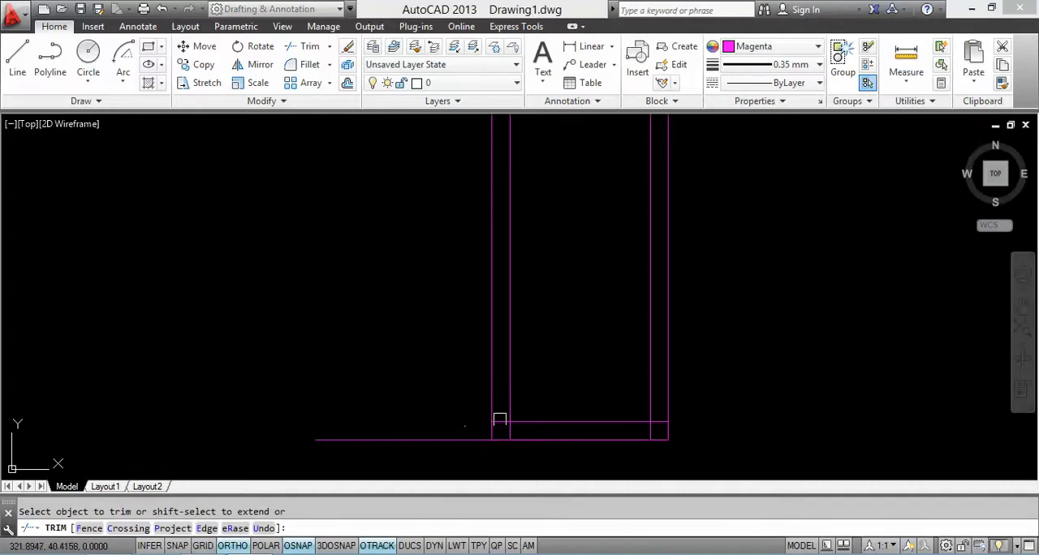
scroll(498, 423, up, 2)
click(498, 422)
click(510, 435)
click(642, 439)
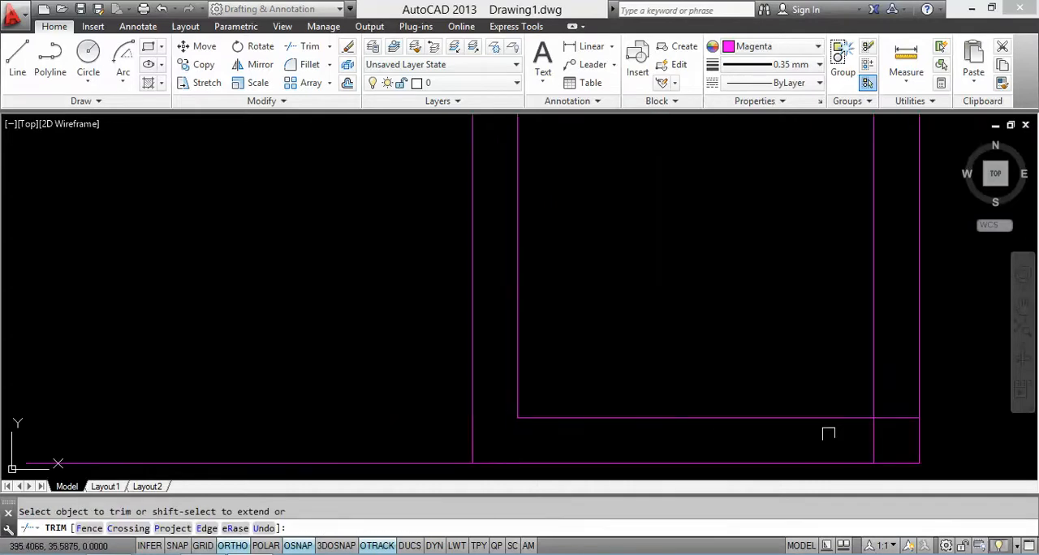
scroll(689, 389, down, 4)
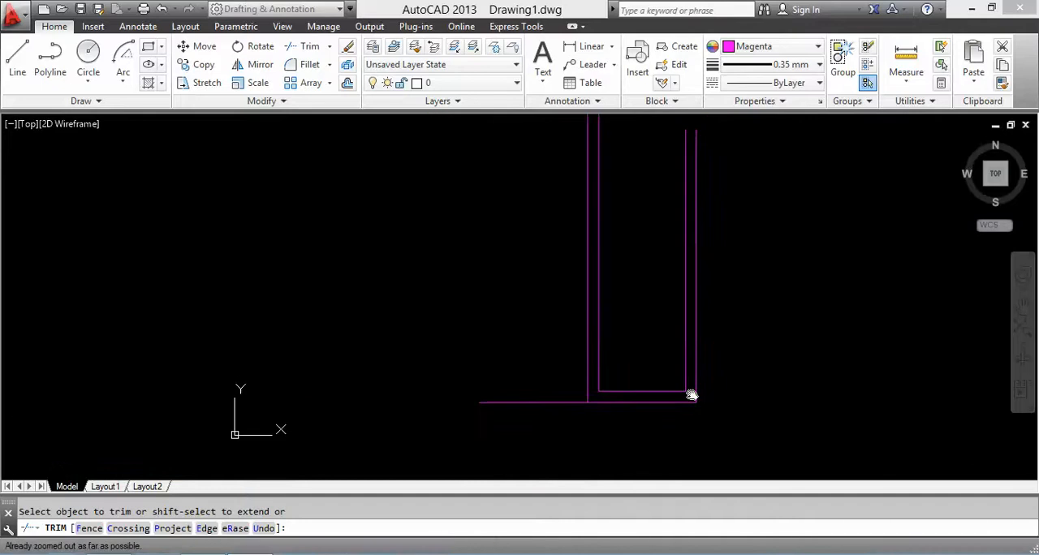
key(Escape)
Step: Offset the inner bottom line of the right leaf 53 units upward
text(o)
key(Return)
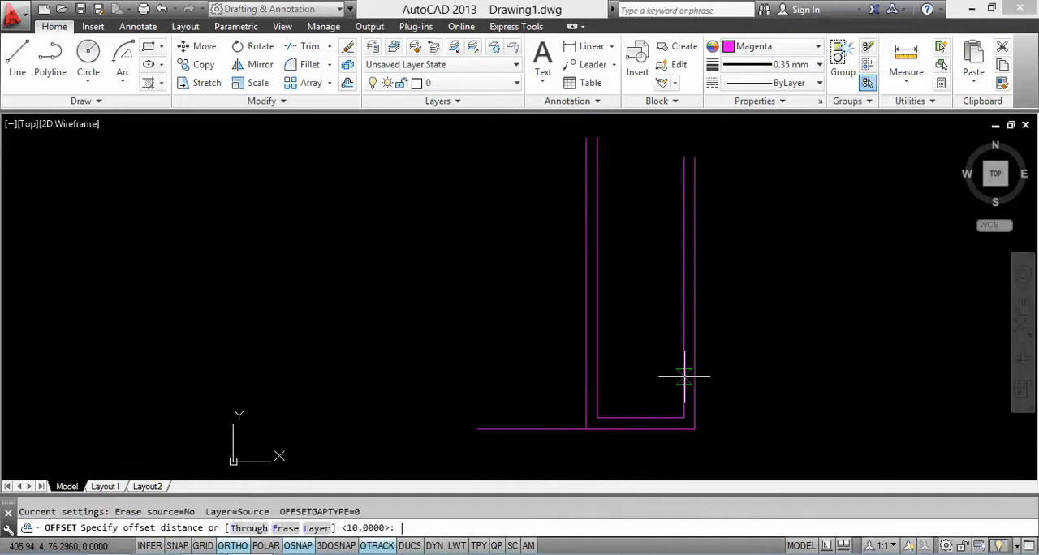
text(53)
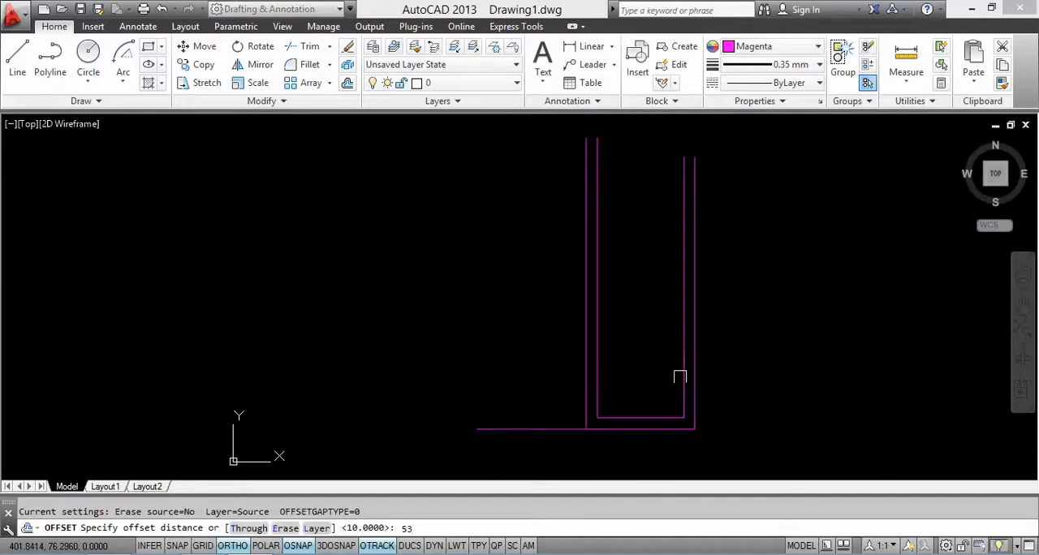
key(Return)
click(651, 417)
click(652, 371)
key(Return)
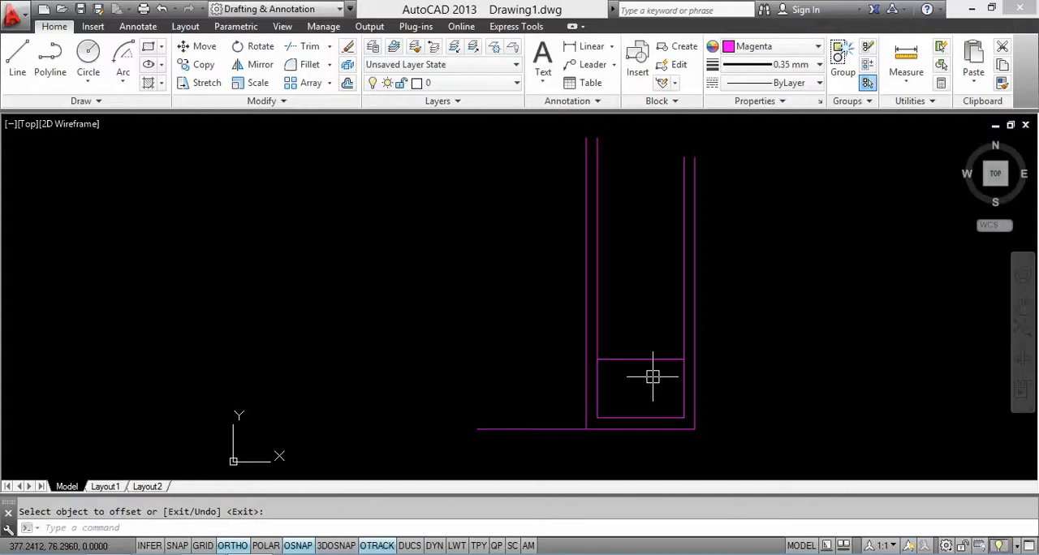
Step: Offset the top line of the lower panel 19 units upward
key(Return)
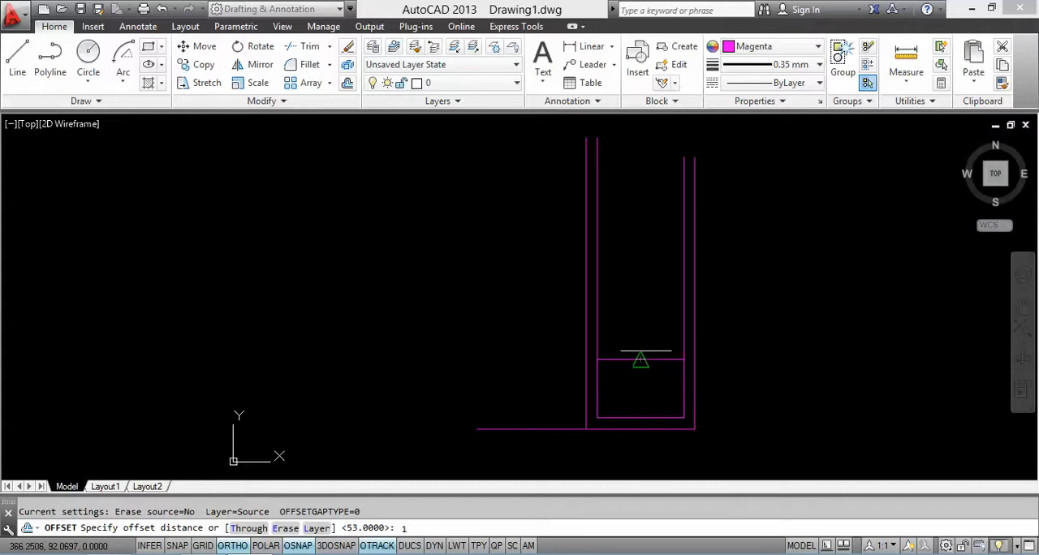
text(9)
key(Return)
click(650, 357)
click(649, 323)
key(Escape)
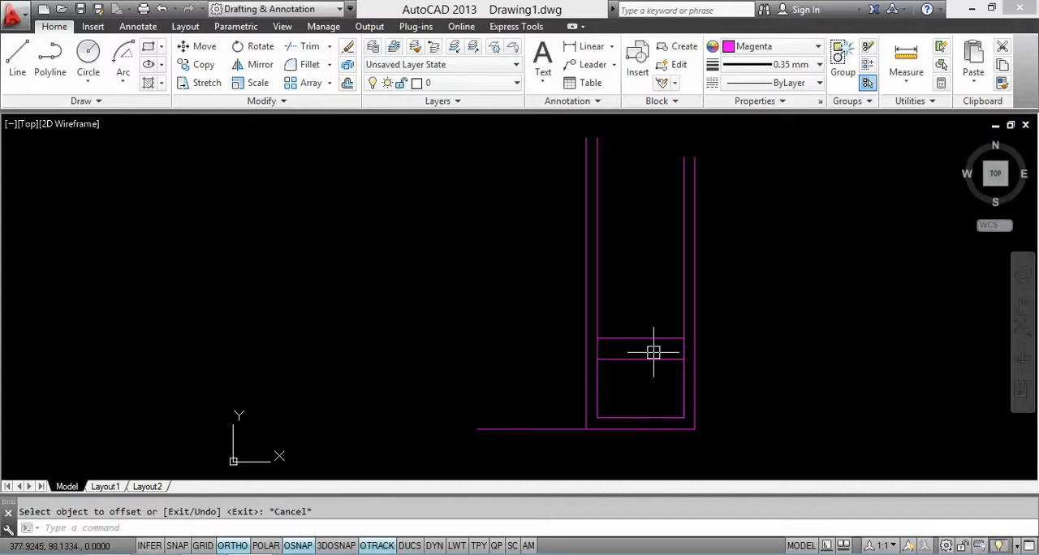
Step: Trim the inner vertical segments between the two horizontal lines to separate the lower and upper panels
text(TR)
key(Return)
key(Return)
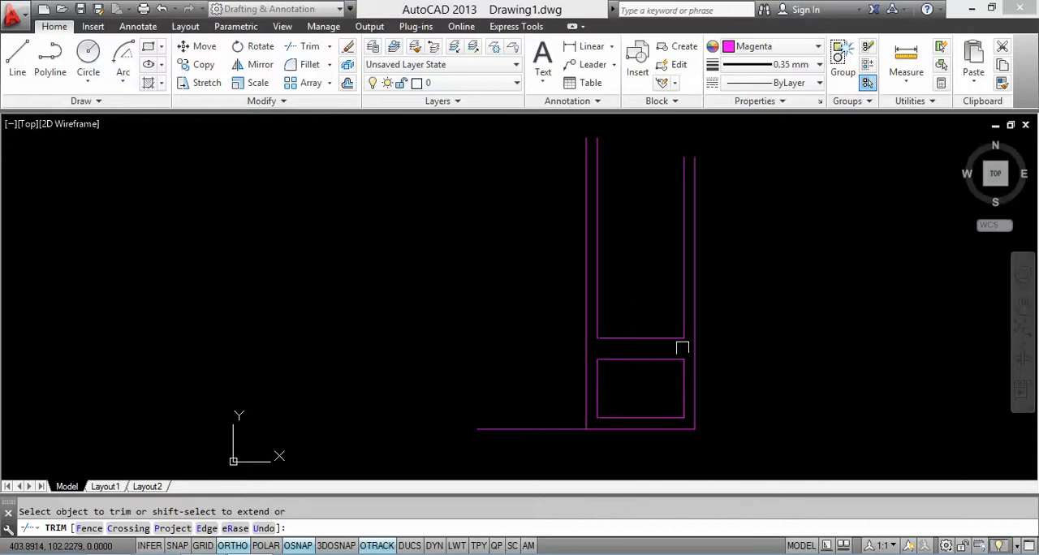
scroll(682, 348, up, 1)
scroll(684, 376, down, 1)
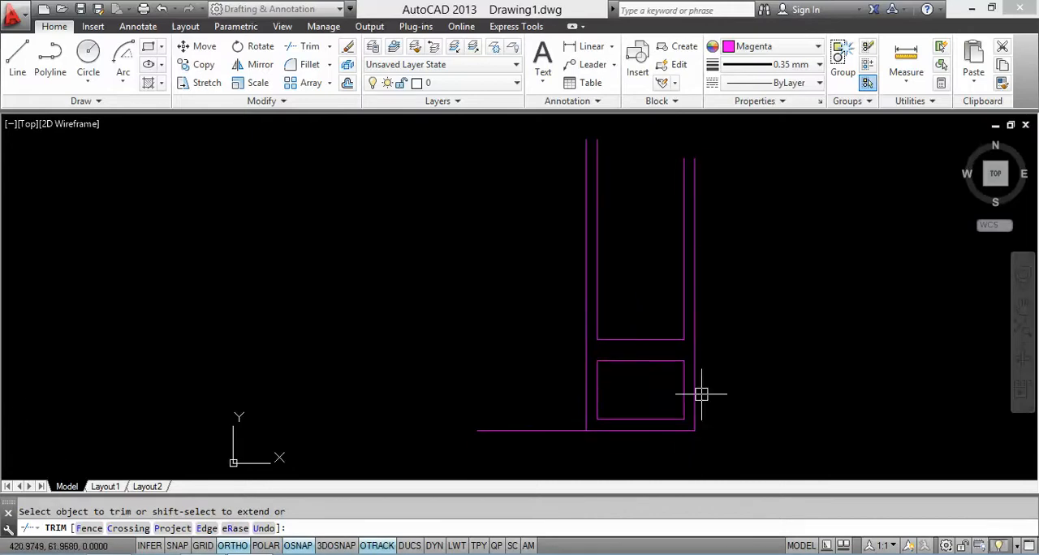
key(Escape)
mouse_move(677, 392)
middle_down()
mouse_move(667, 383)
mouse_move(673, 394)
middle_up()
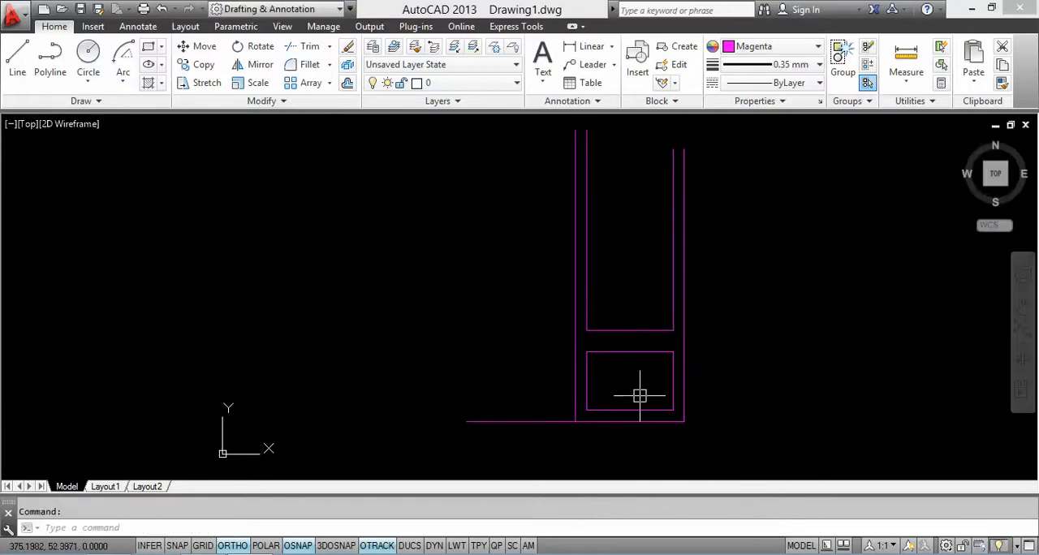
Step: Check the door reference image and offset all four sides of the lower panel 4 units inward
click(248, 552)
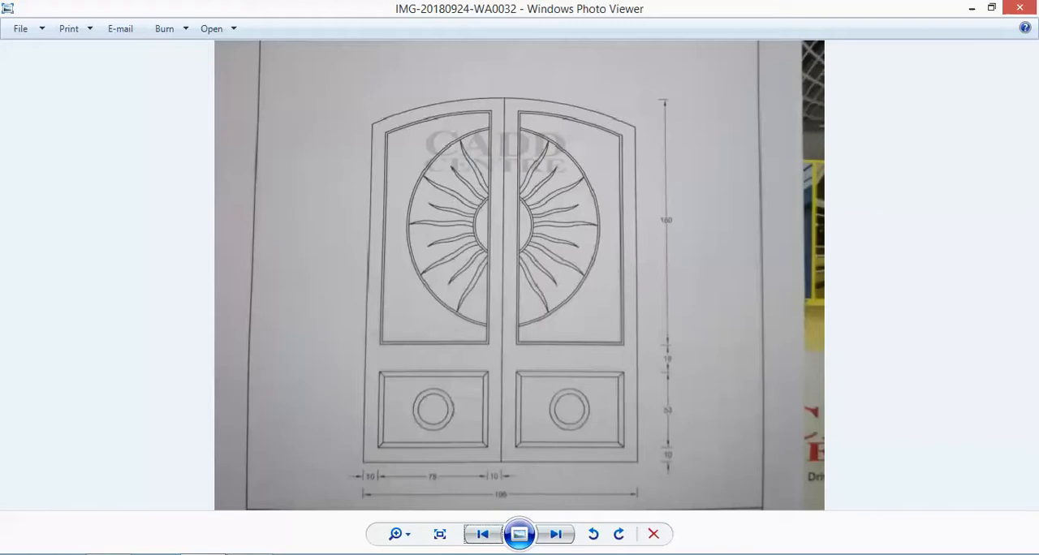
key(alt+Tab)
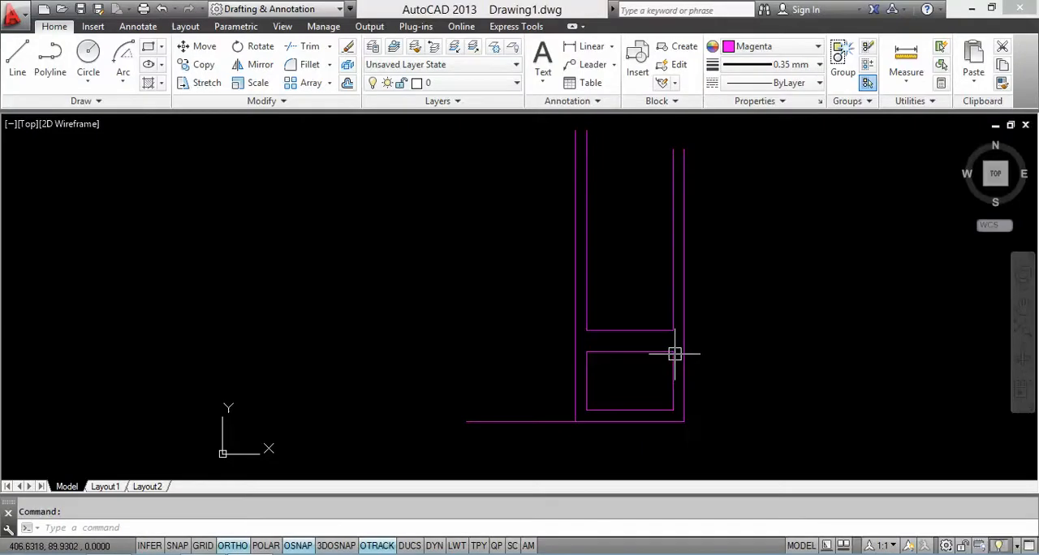
text(o)
key(Return)
text(4)
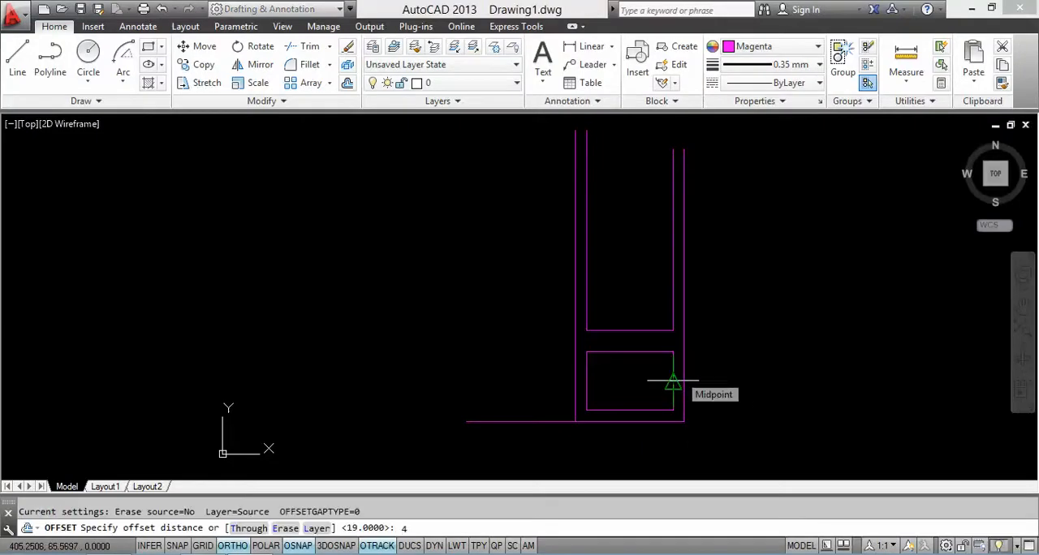
key(Return)
click(588, 380)
click(619, 369)
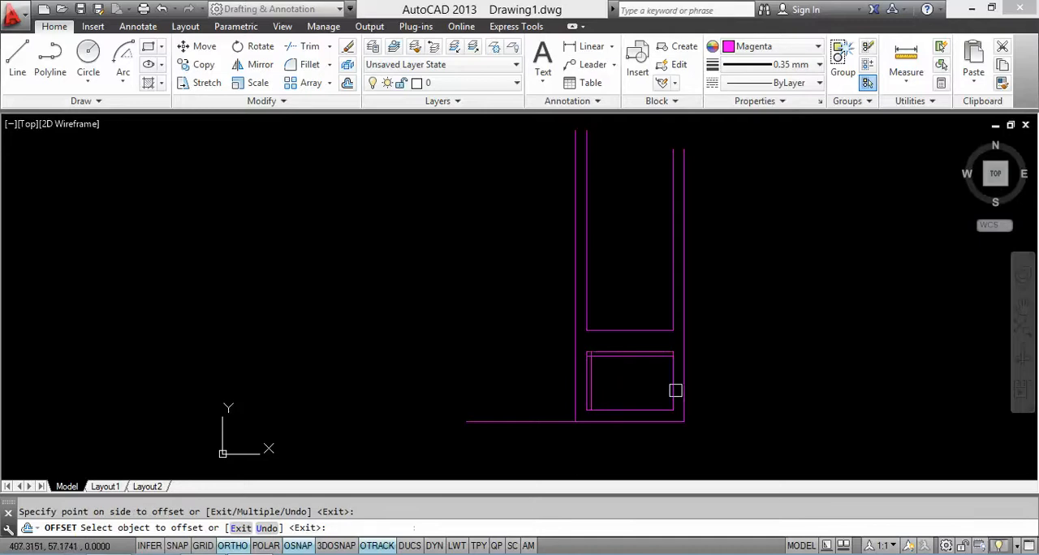
key(Escape)
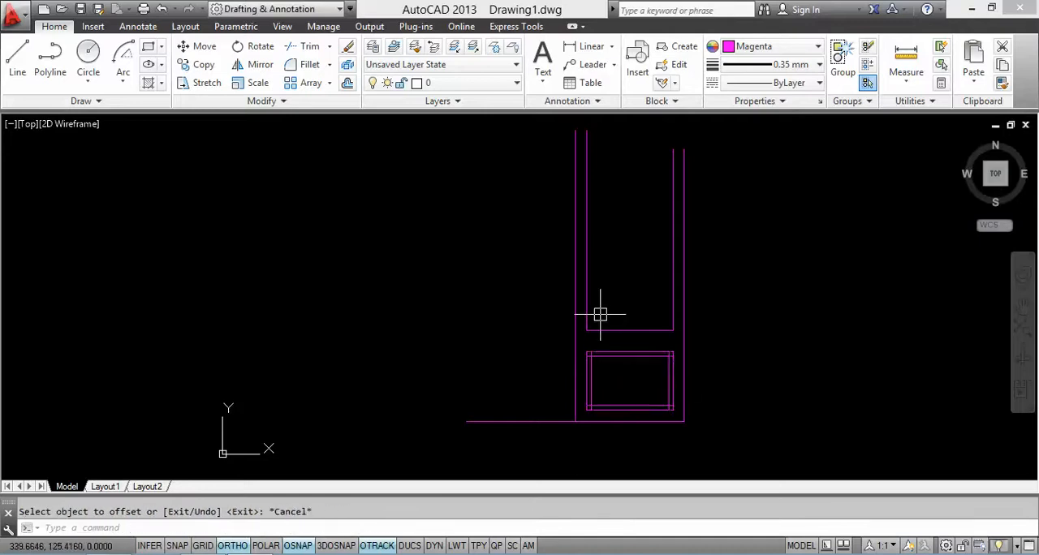
Step: Offset the left, bottom and right lines of the upper panel 2 units inward
key(Return)
key(Return)
key(Return)
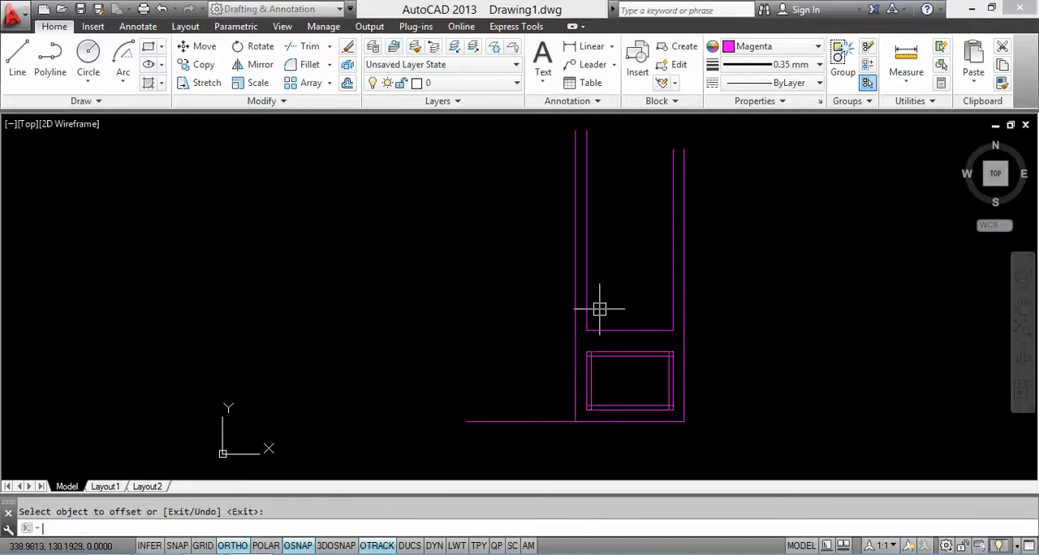
key(Return)
key(Return)
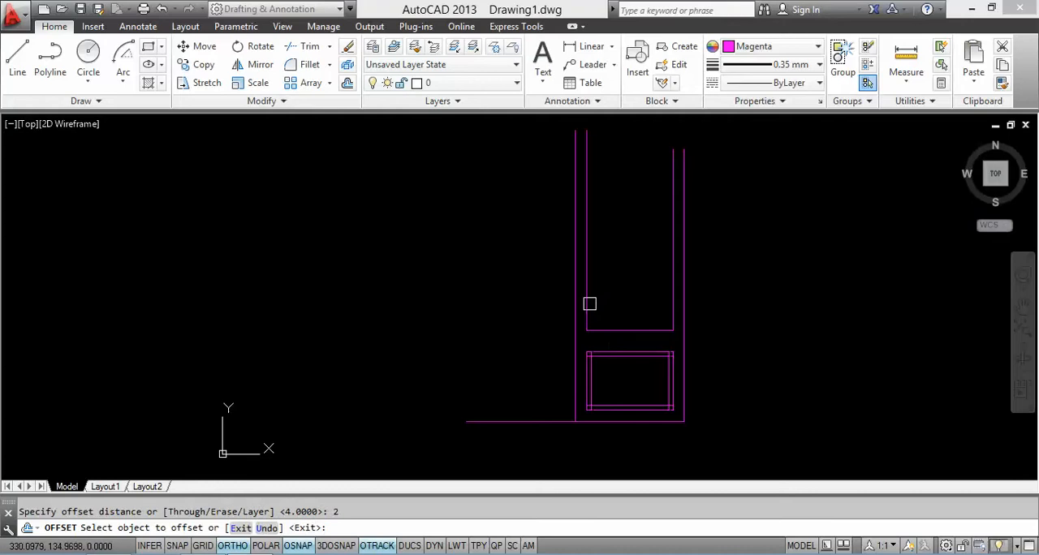
click(590, 302)
click(622, 308)
click(624, 330)
click(624, 306)
click(671, 290)
click(640, 289)
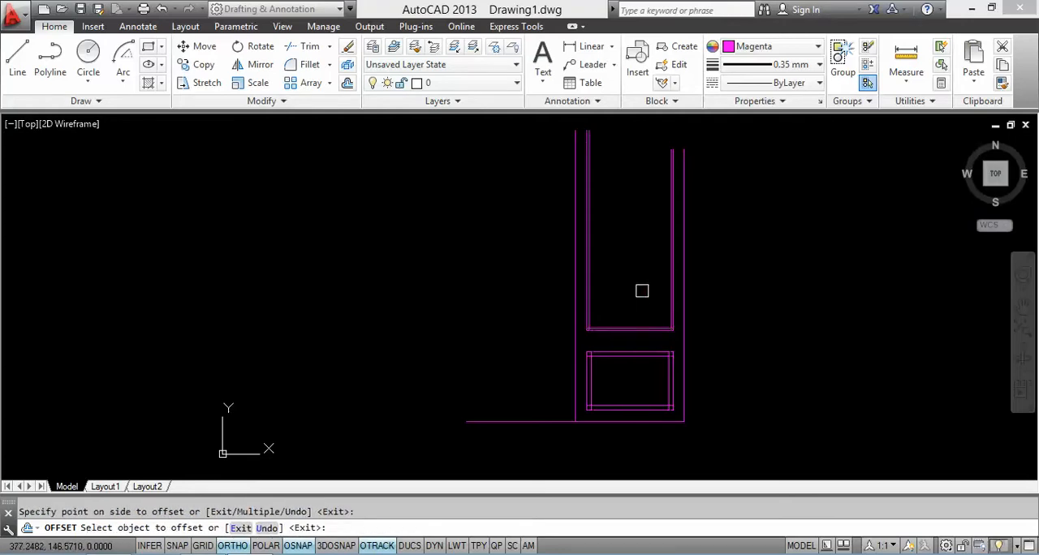
key(Escape)
Step: Trim the overlapping line ends at the bottom corners of the upper panel's inner frame
text(TR)
key(Return)
key(Return)
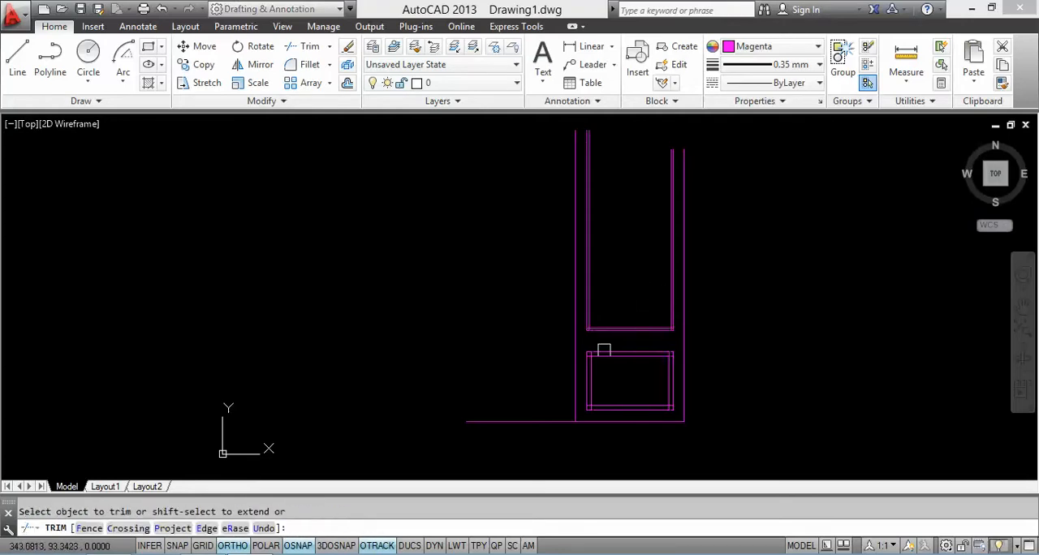
scroll(585, 332, up, 5)
scroll(644, 303, down, 2)
middle_drag(623, 302, 376, 305)
scroll(686, 323, up, 3)
click(713, 273)
scroll(713, 299, down, 3)
Step: Trim the overlapping line ends at the corners of the lower panel's inner frame
middle_drag(714, 299, 727, 233)
scroll(727, 232, down, 2)
scroll(728, 330, up, 5)
click(667, 302)
scroll(670, 303, down, 3)
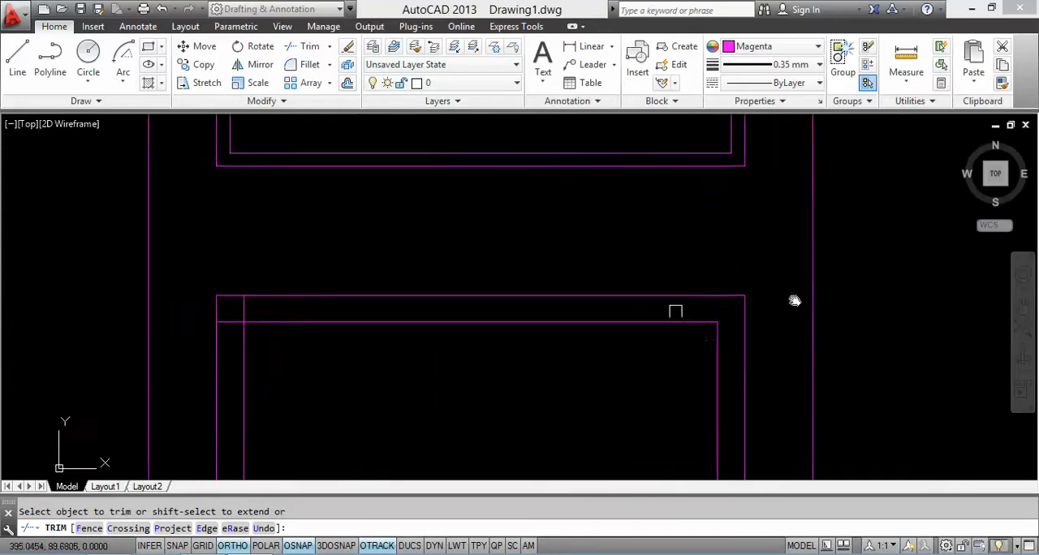
scroll(326, 282, up, 2)
scroll(366, 295, down, 2)
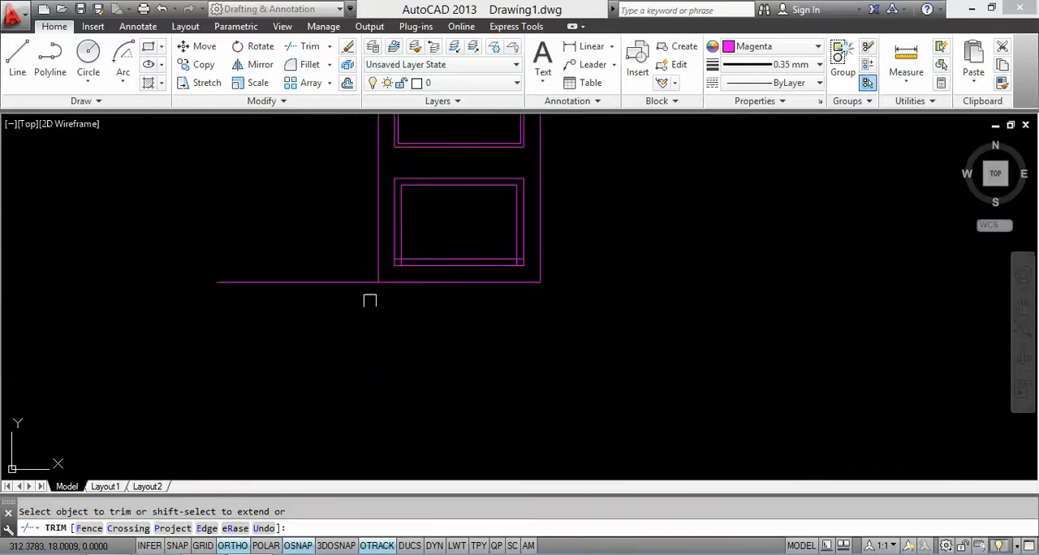
scroll(446, 216, up, 3)
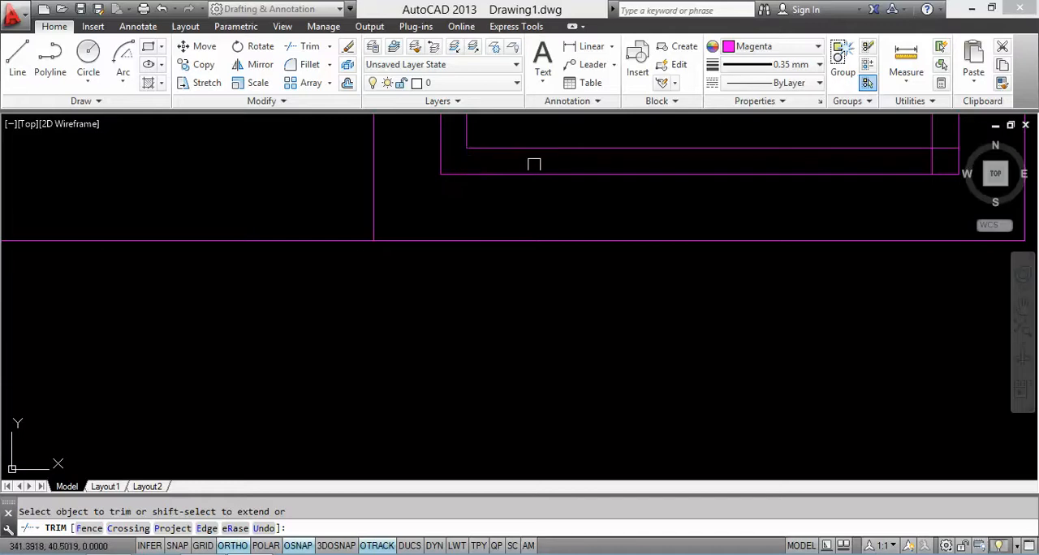
middle_drag(534, 164, 237, 310)
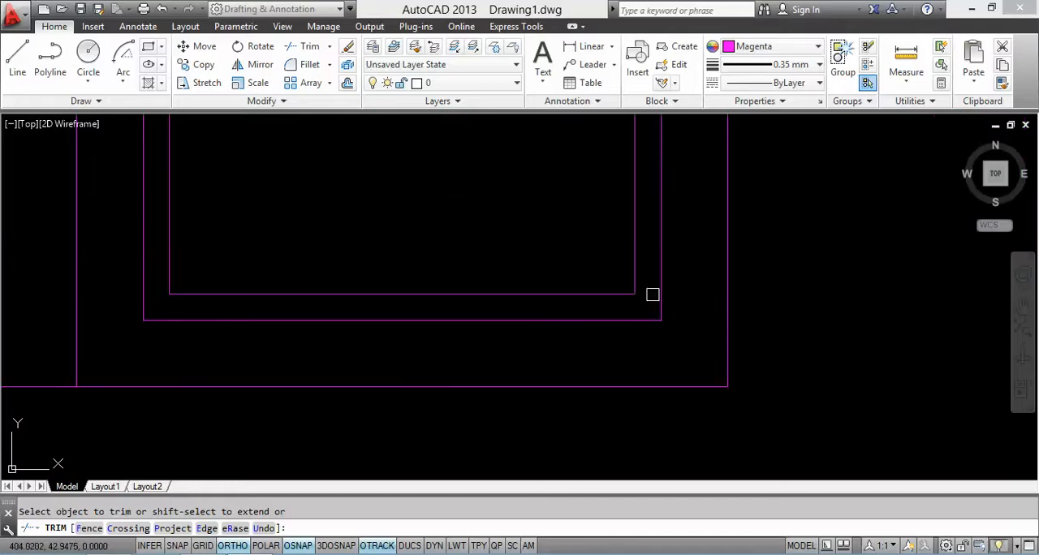
scroll(653, 294, down, 4)
key(Escape)
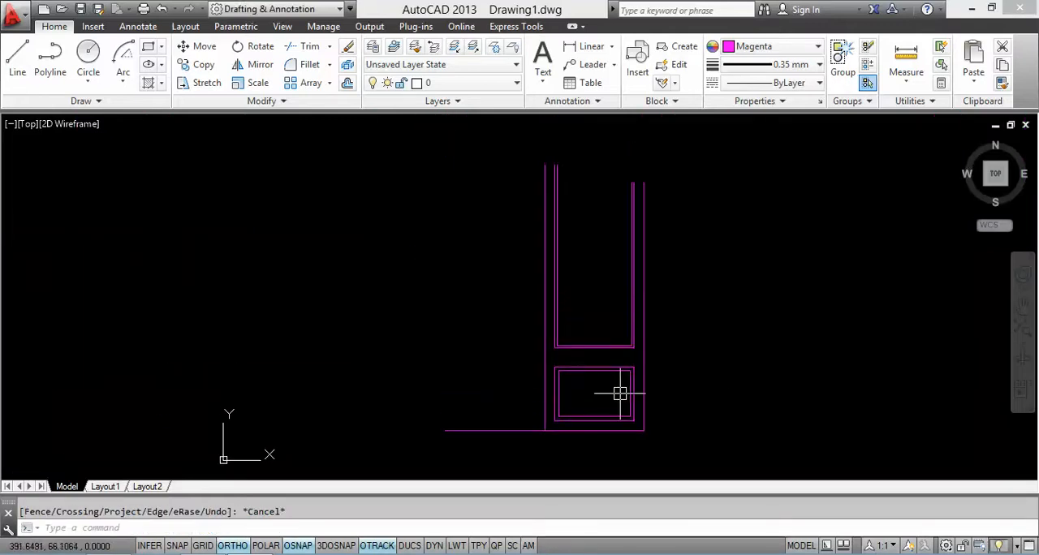
Step: Check the door reference image and draw a vertical construction line between the midpoints of the lower panel's inner frame edges
mouse_move(618, 394)
middle_down()
mouse_move(608, 332)
mouse_move(587, 386)
mouse_move(597, 375)
middle_up()
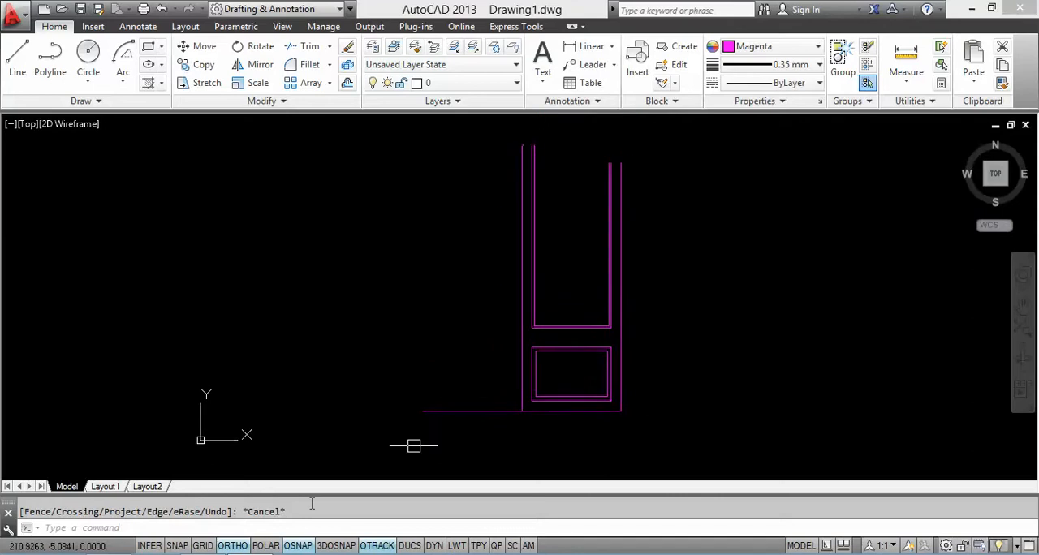
click(205, 553)
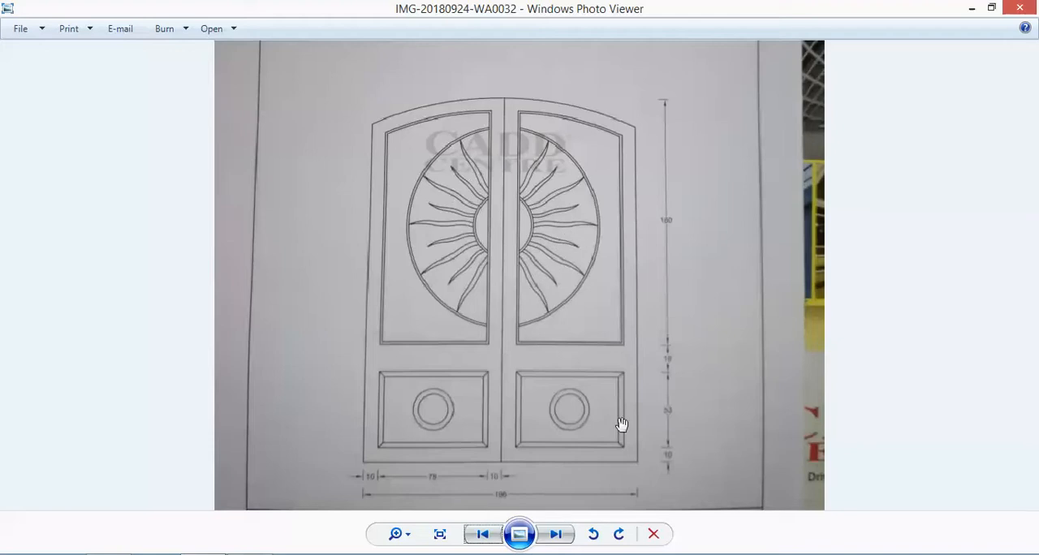
key(alt+Tab)
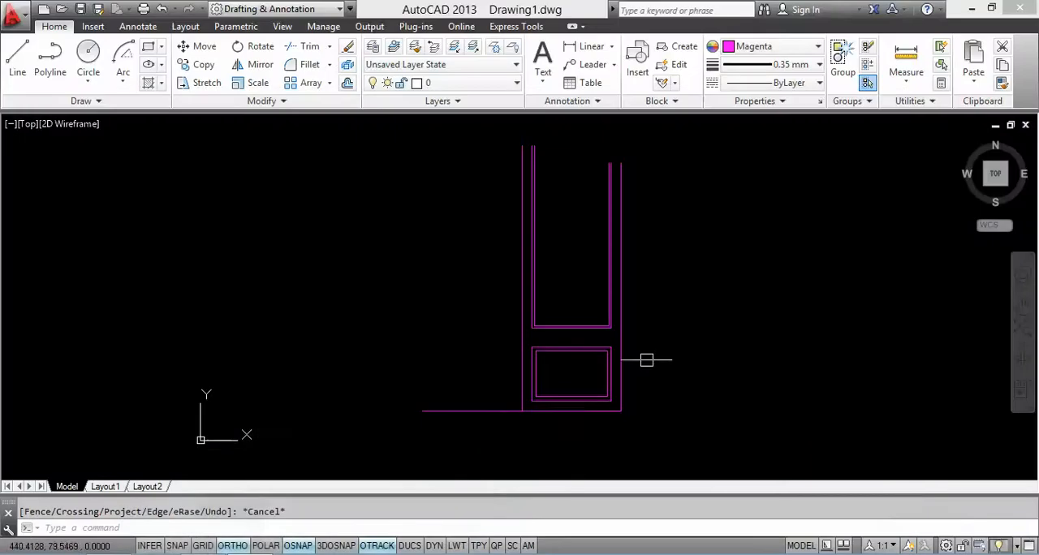
text(L)
key(Return)
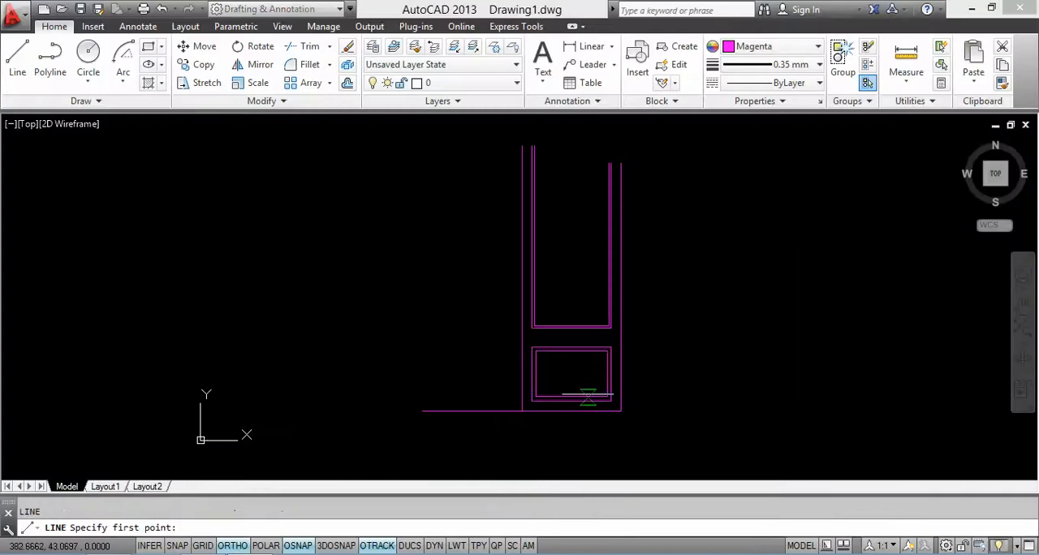
scroll(588, 389, up, 4)
click(536, 418)
click(536, 305)
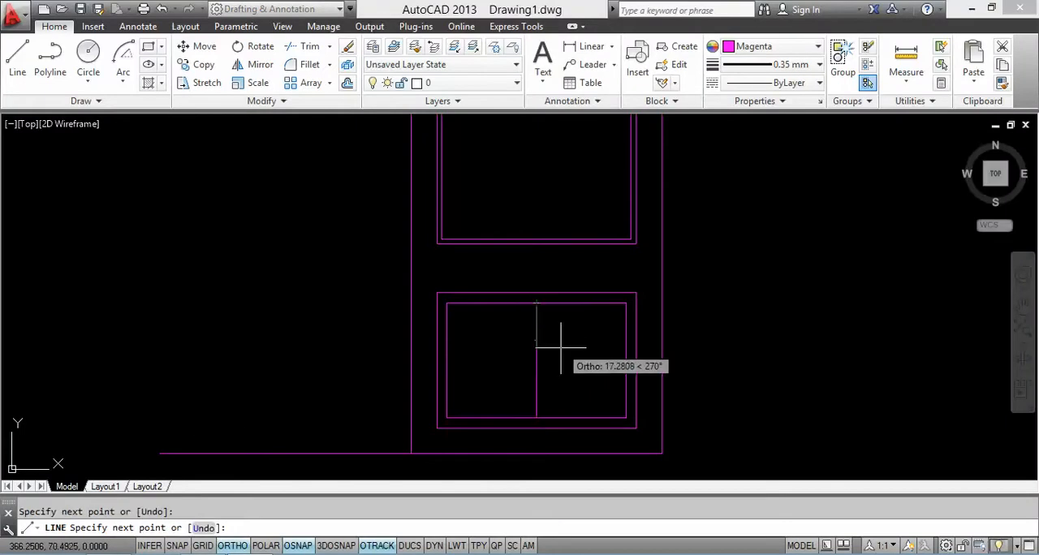
key(Escape)
Step: Draw a circle with a radius of about 15 units centred on the construction line's midpoint in the lower panel
text(c)
key(Return)
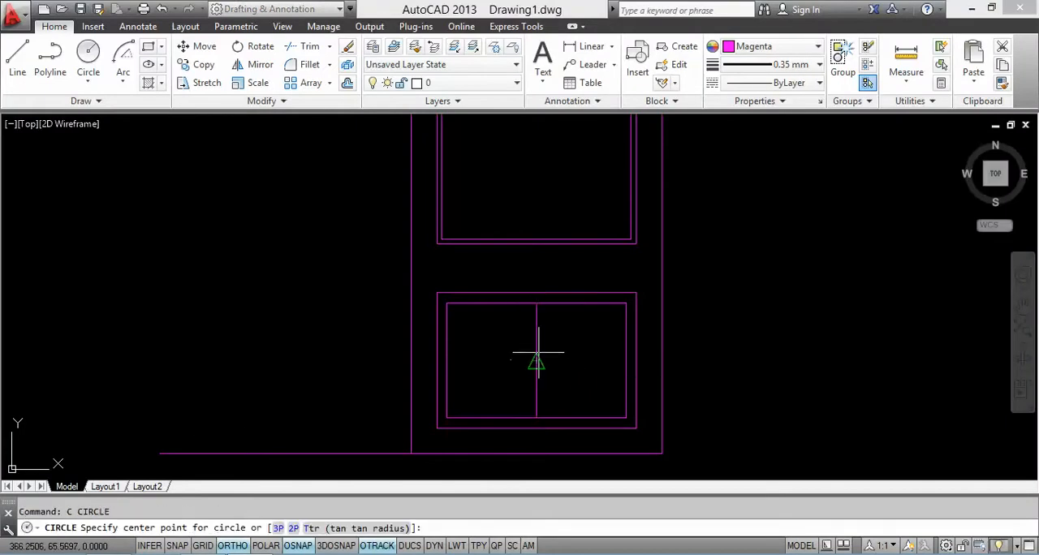
click(536, 359)
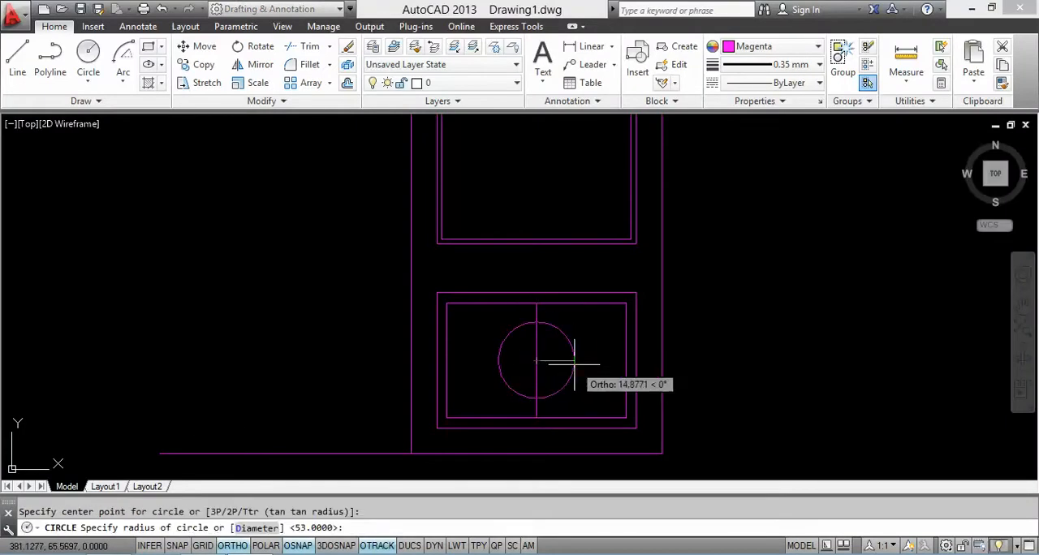
click(574, 364)
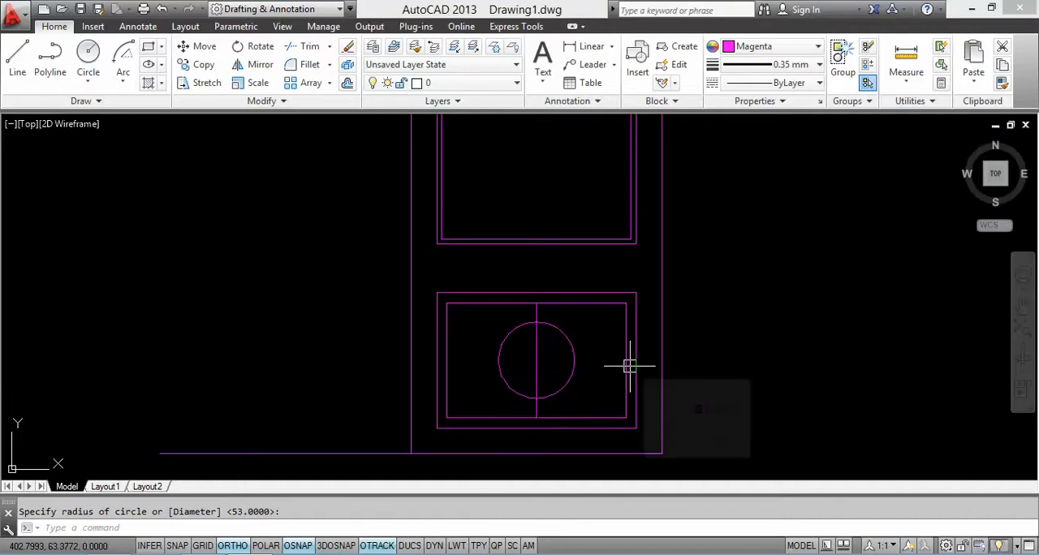
Step: Offset the lower panel's circle 4 units inward
text(o)
key(Return)
text(4)
key(Return)
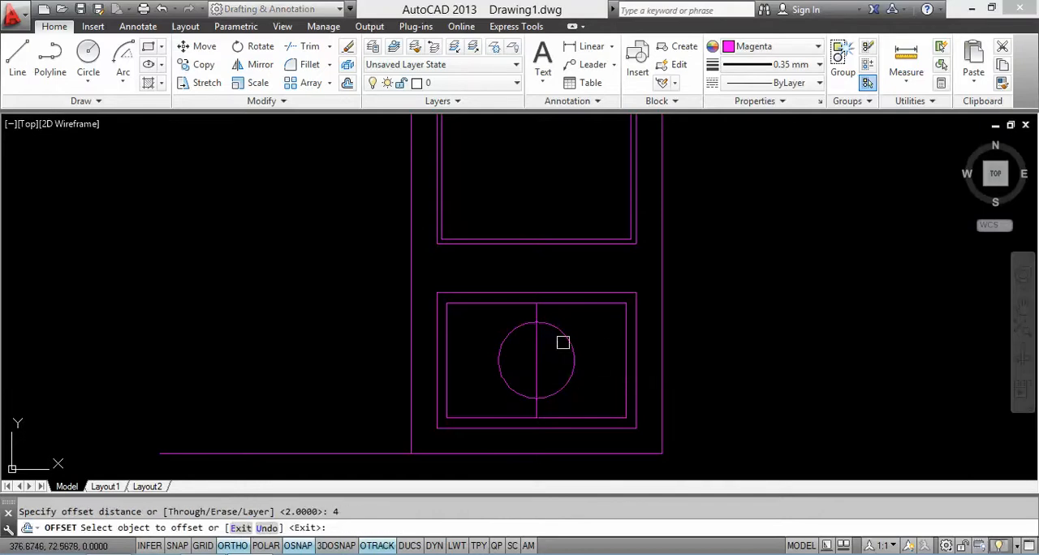
click(572, 357)
click(559, 364)
key(Escape)
Step: Erase the vertical construction line through the lower panel's circles
click(536, 365)
right_click(625, 326)
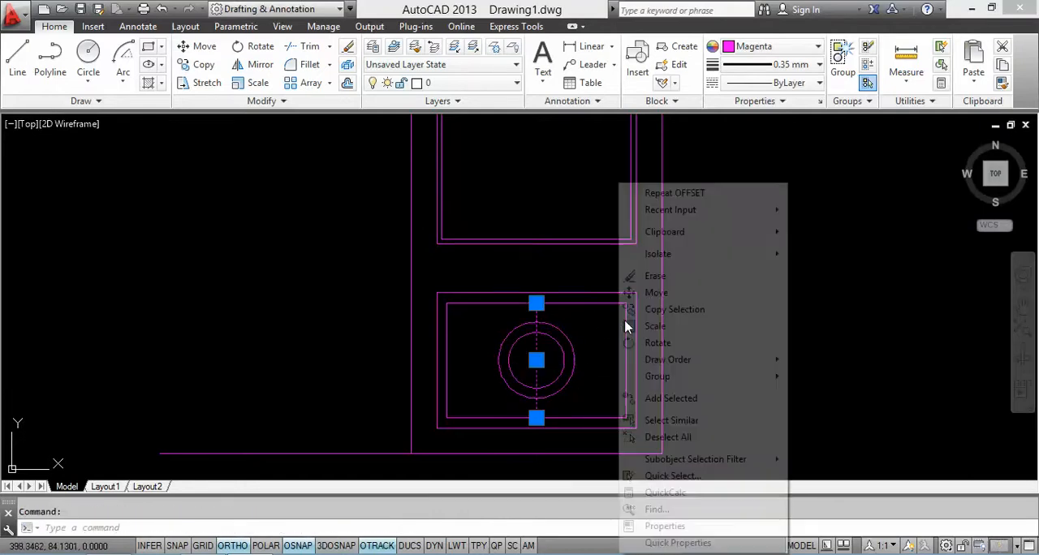
click(629, 276)
scroll(569, 295, down, 3)
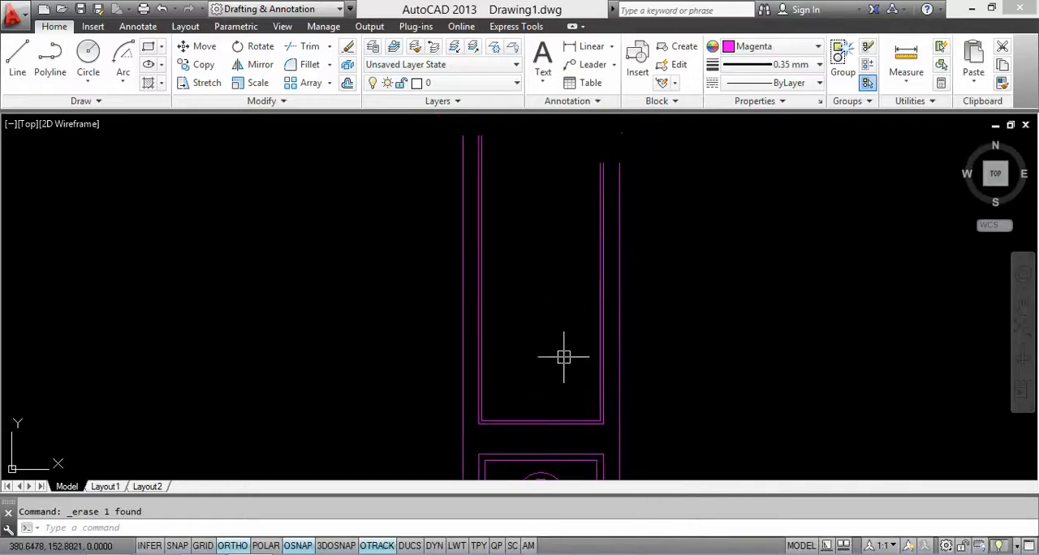
Step: Draw a circle with a radius of about 75 units centred on the leaf's left edge at upper panel height
click(87, 57)
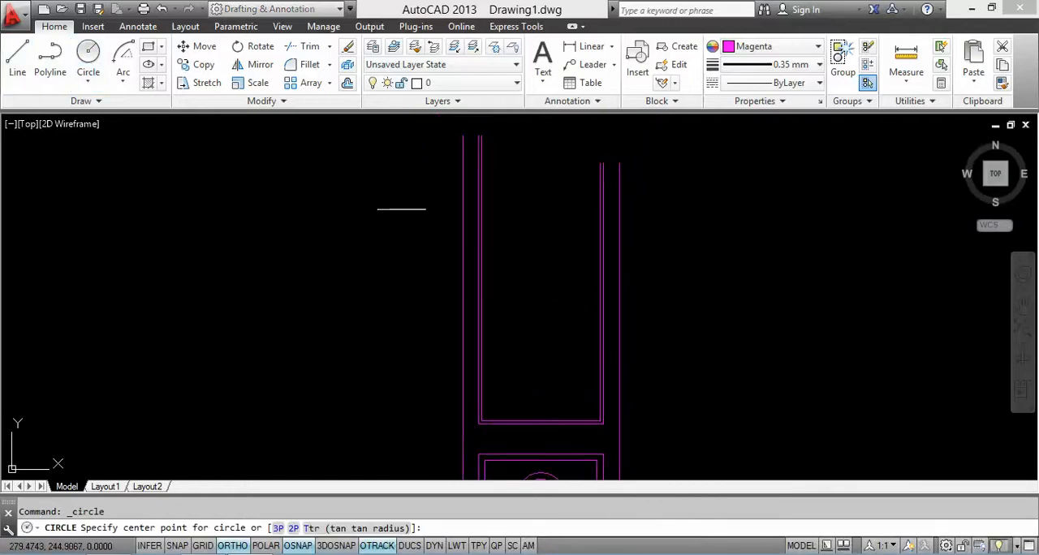
click(464, 289)
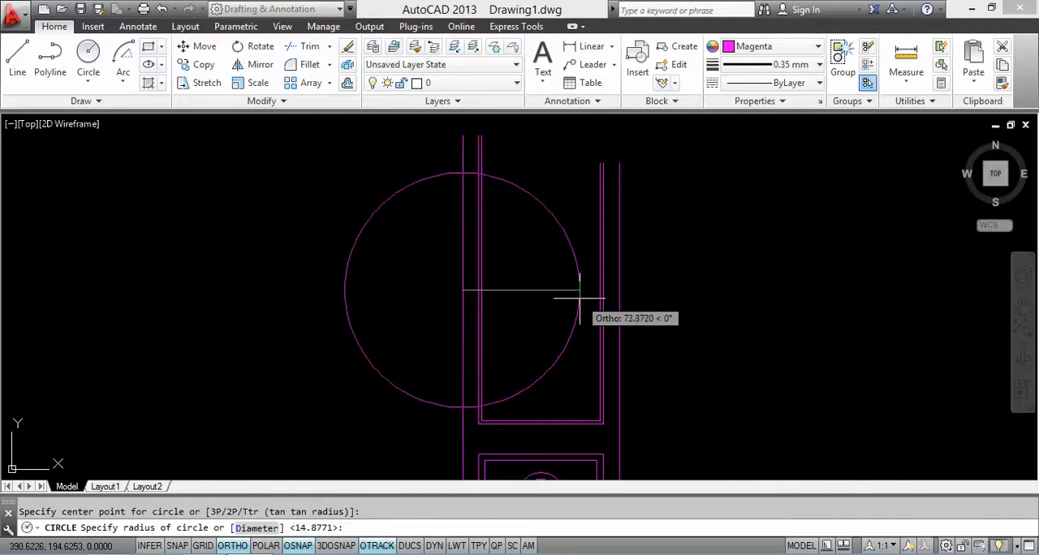
click(583, 281)
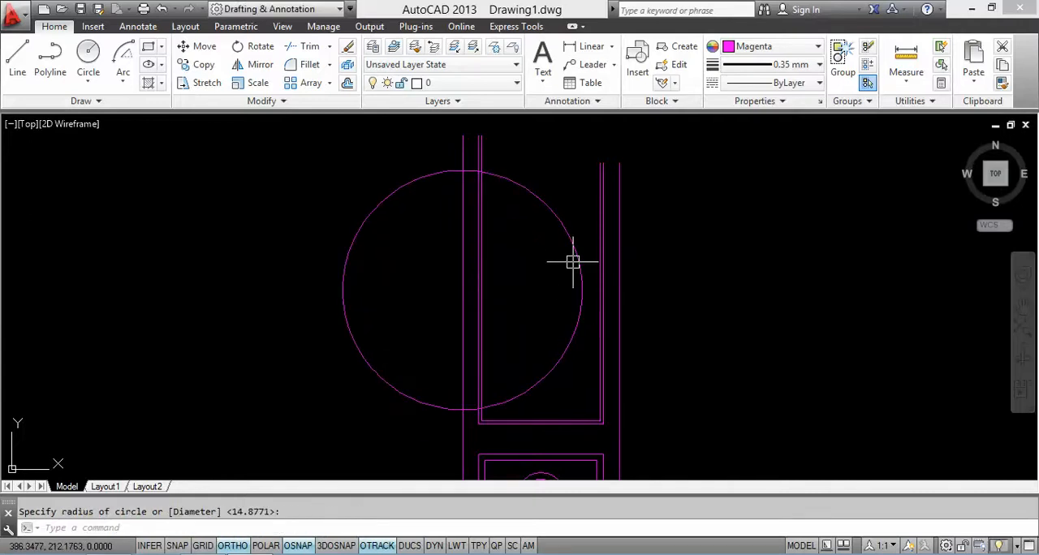
Step: Offset the large circle 2 units inward
text(o)
key(Return)
text(2)
key(Return)
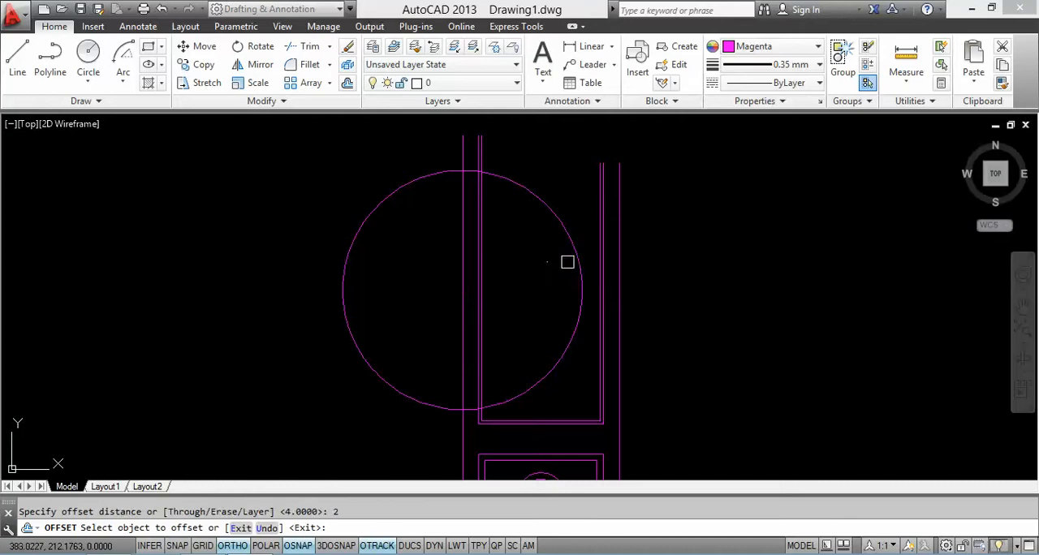
click(567, 262)
click(549, 272)
key(Escape)
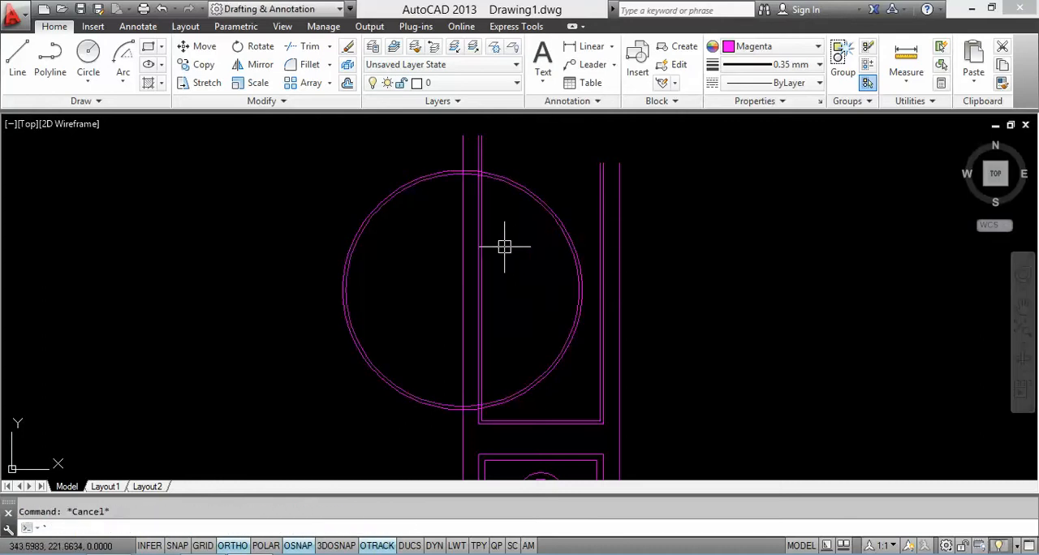
key(Return)
scroll(467, 410, up, 5)
key(Escape)
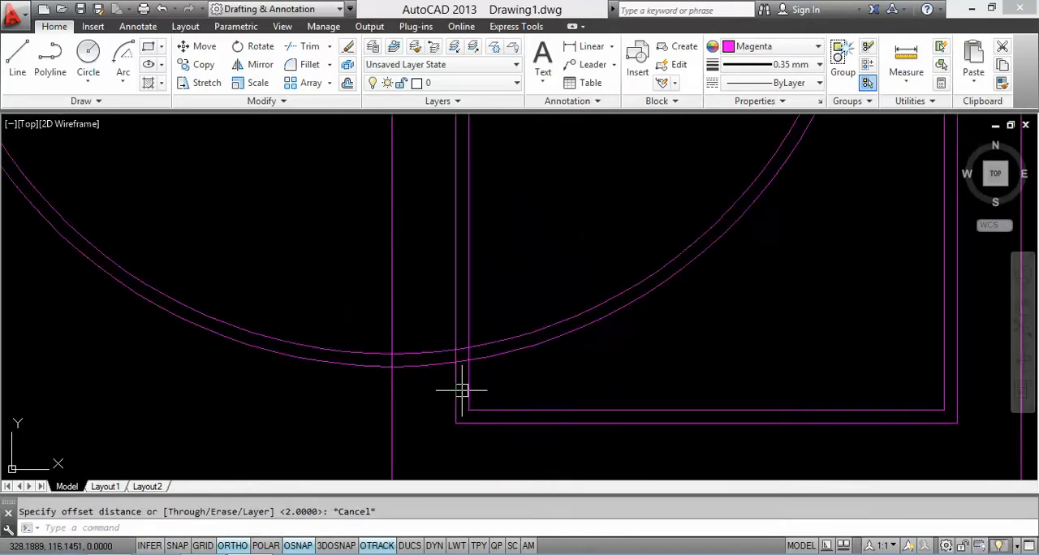
Step: Trim both large circles between the upper panel's two left frame lines, at the lower and upper crossings
text(TR)
key(Return)
key(Return)
scroll(463, 358, up, 4)
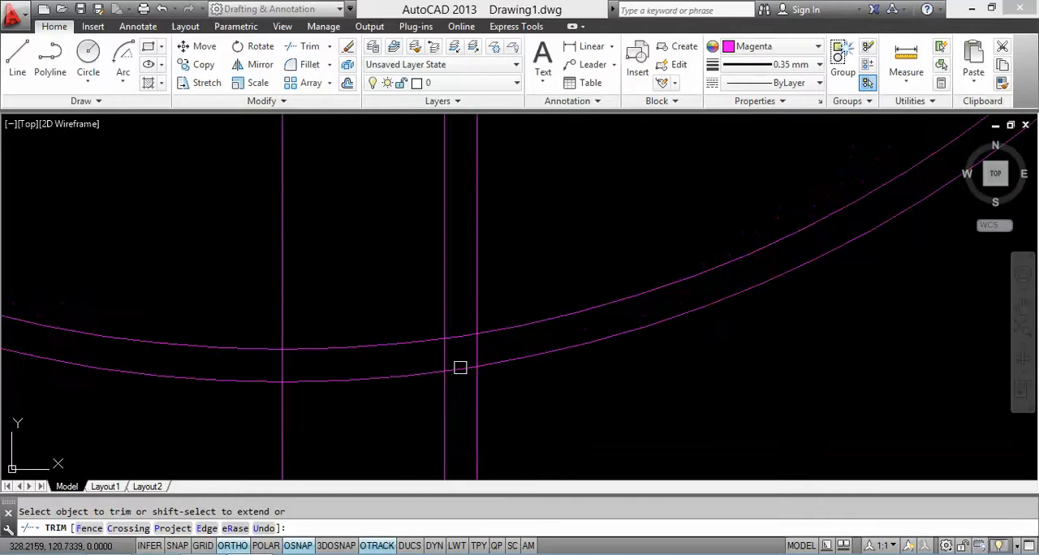
click(461, 368)
click(464, 351)
click(459, 329)
scroll(447, 209, up, 8)
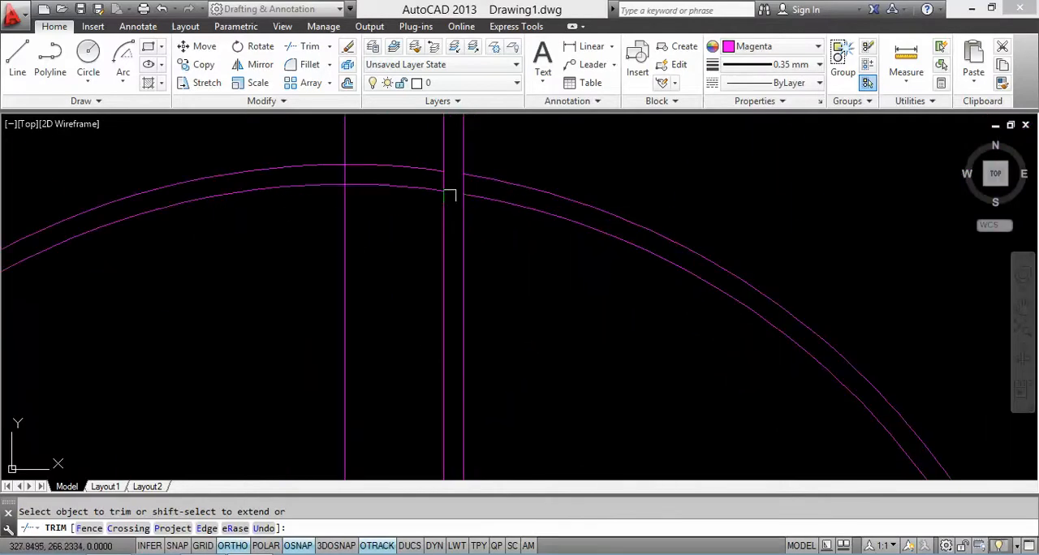
Step: Erase the two large arcs remaining left of the upper panel's frame
key(Escape)
click(414, 228)
click(391, 160)
right_click(390, 169)
click(406, 268)
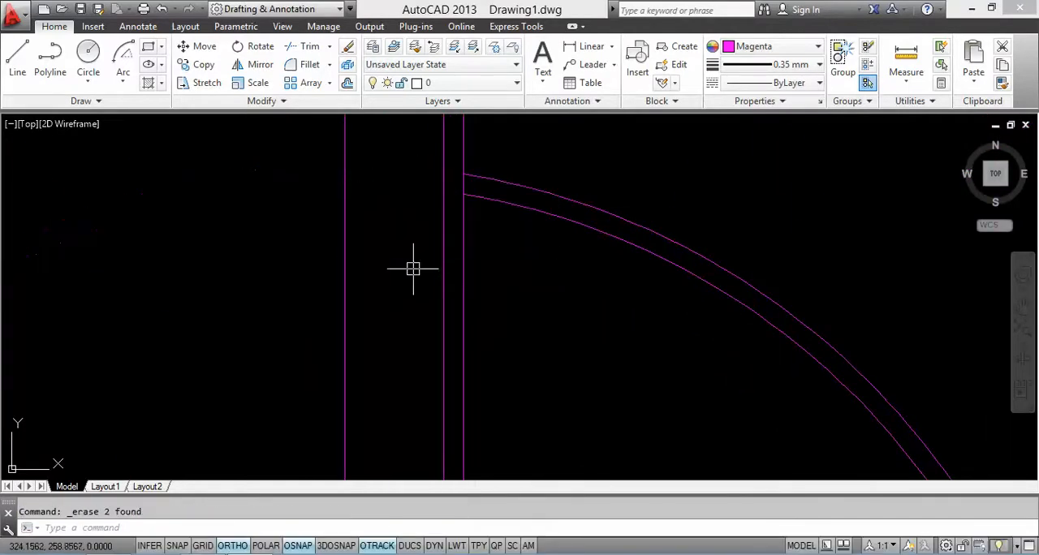
scroll(413, 269, down, 5)
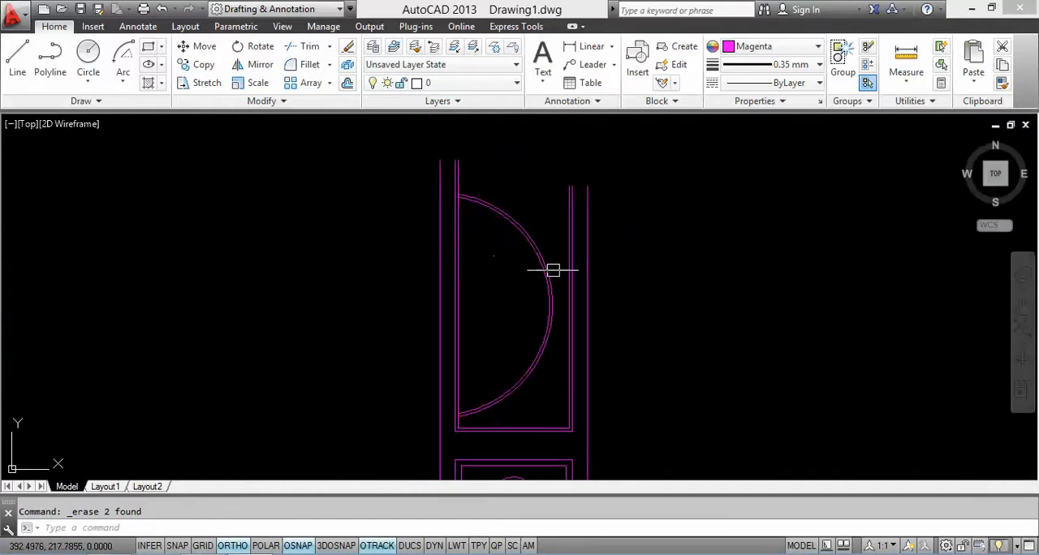
Step: Offset the inner large arc about 46.5 units inward by picking two points, forming the small sun arc
key(Return)
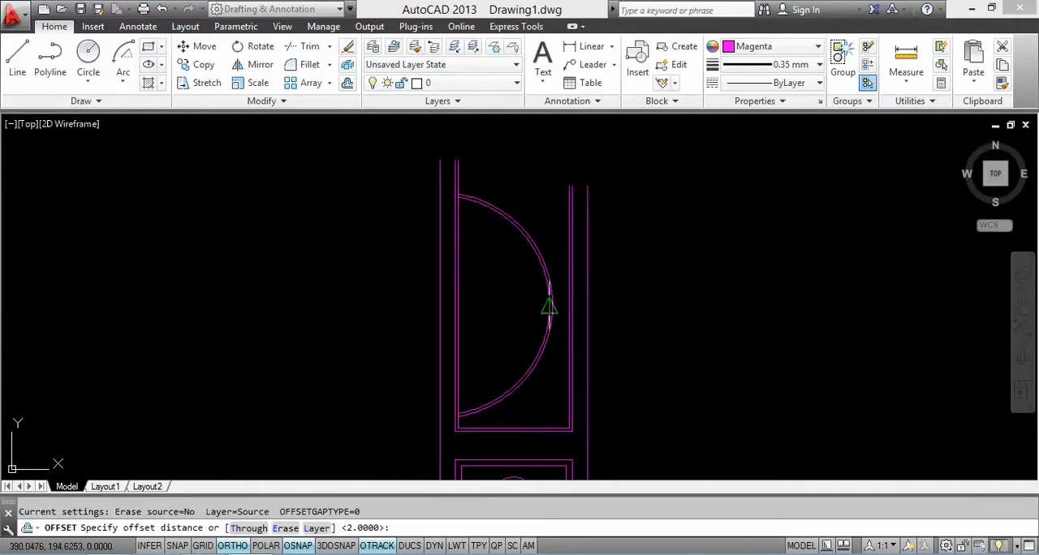
click(551, 305)
click(497, 307)
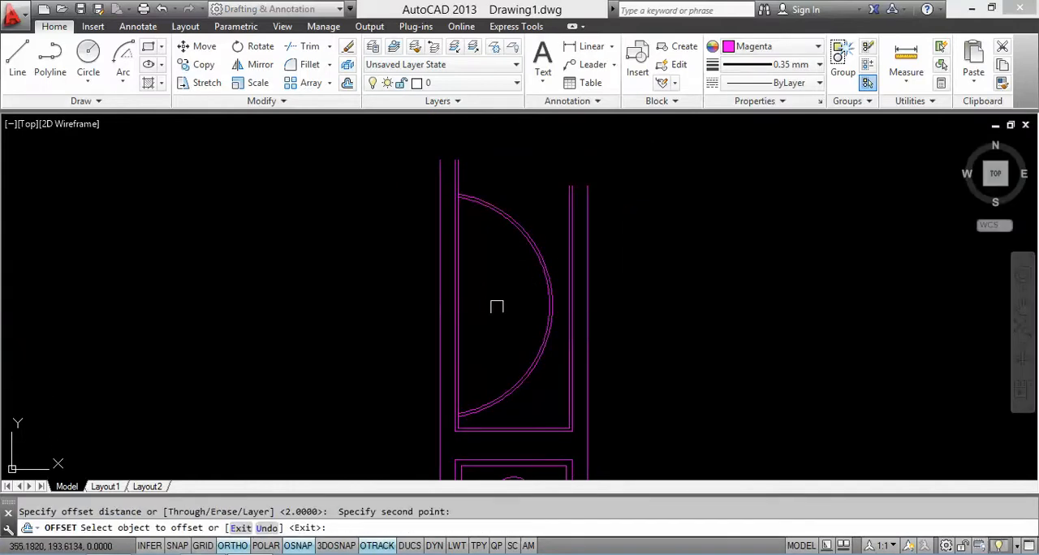
click(544, 306)
key(Escape)
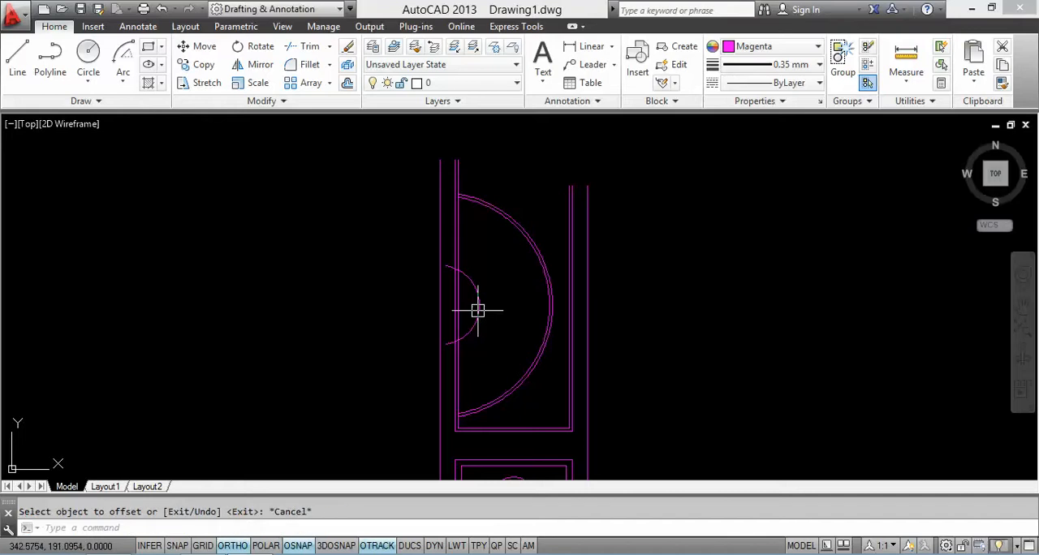
Step: Offset the small sun arc 2 units outward
key(Return)
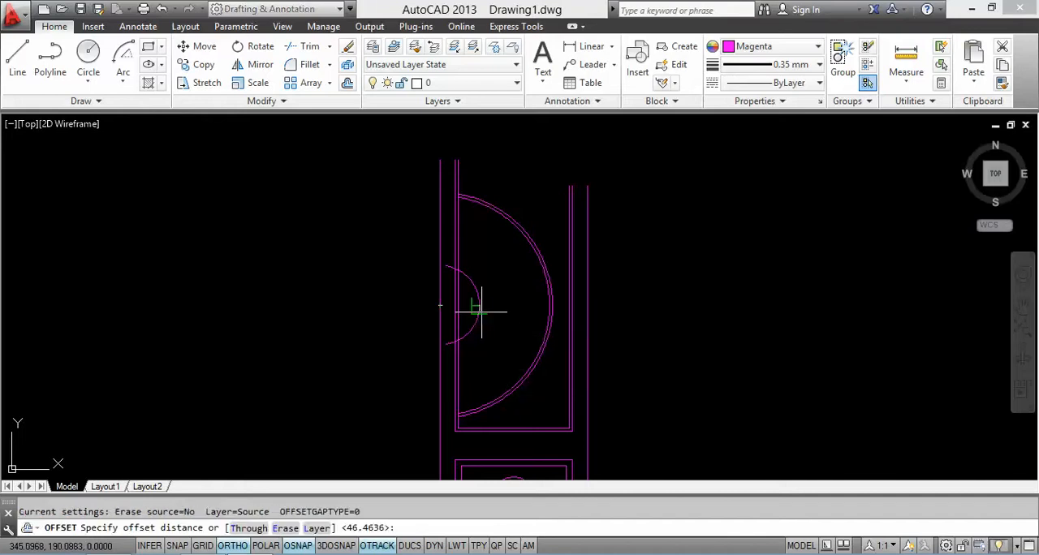
text(2)
key(Return)
click(476, 307)
scroll(429, 265, up, 4)
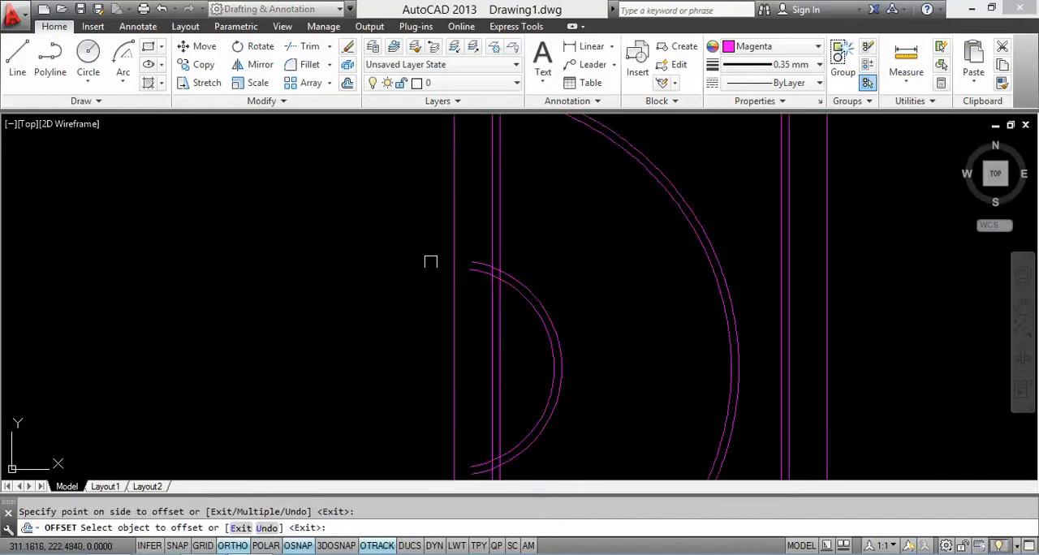
key(Return)
Step: Trim the upper ends of both small sun arcs back to the upper panel's inner left frame line
scroll(469, 279, up, 2)
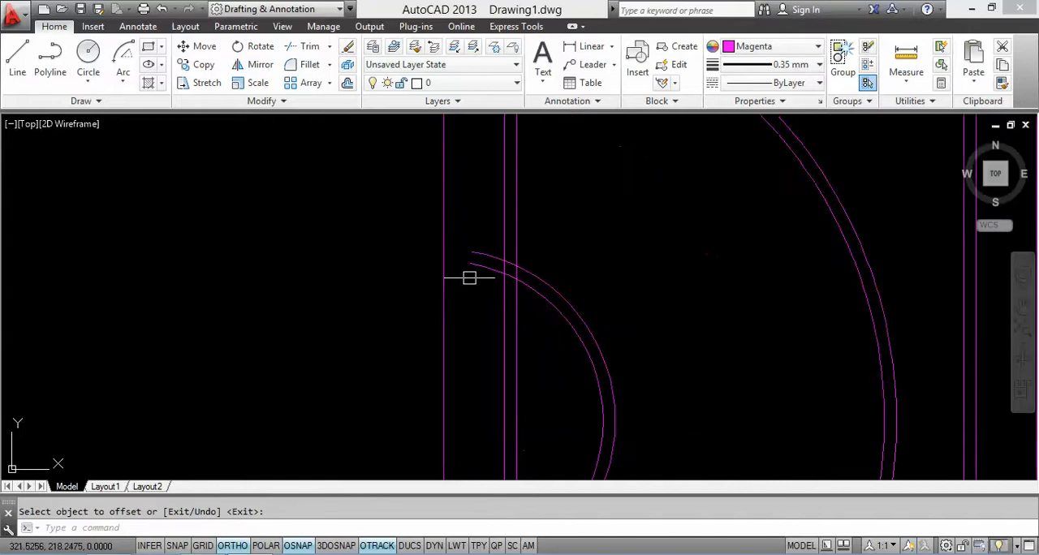
text(TR)
key(Return)
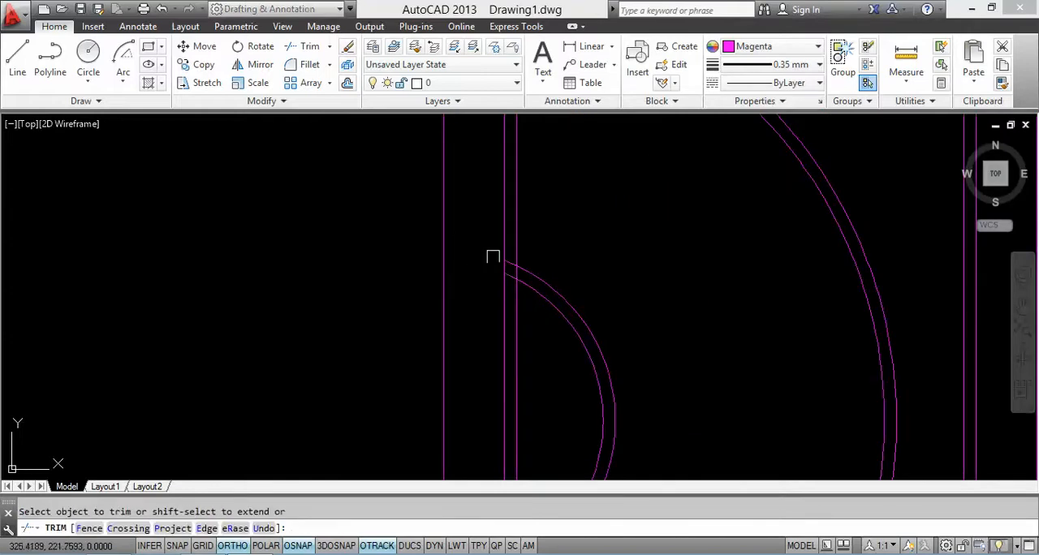
scroll(510, 276, up, 2)
scroll(503, 265, down, 2)
Step: Trim the lower ends of both small sun arcs back to the upper panel's inner left frame line
middle_drag(502, 264, 477, 168)
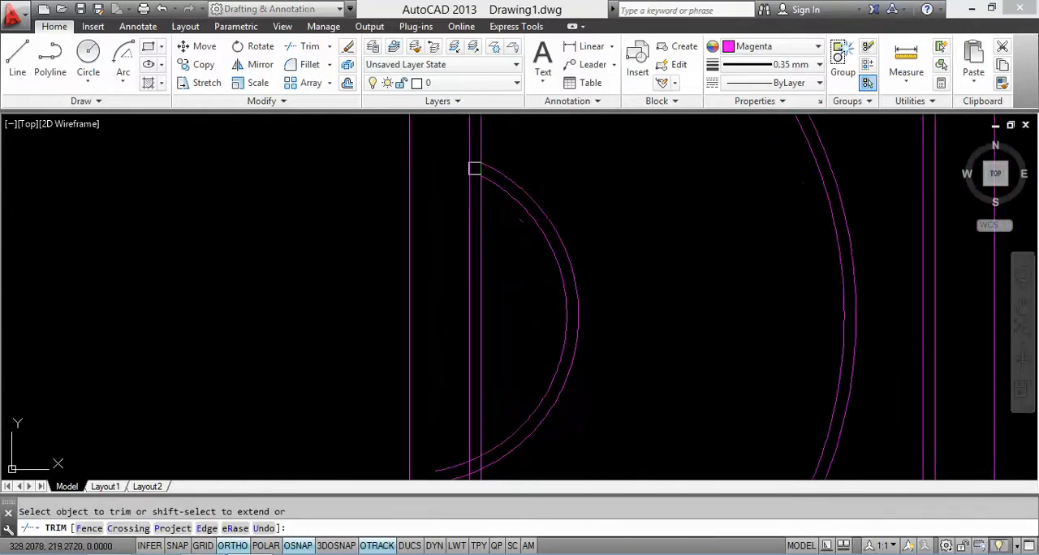
middle_drag(475, 405, 482, 237)
scroll(447, 360, up, 2)
click(476, 333)
click(476, 235)
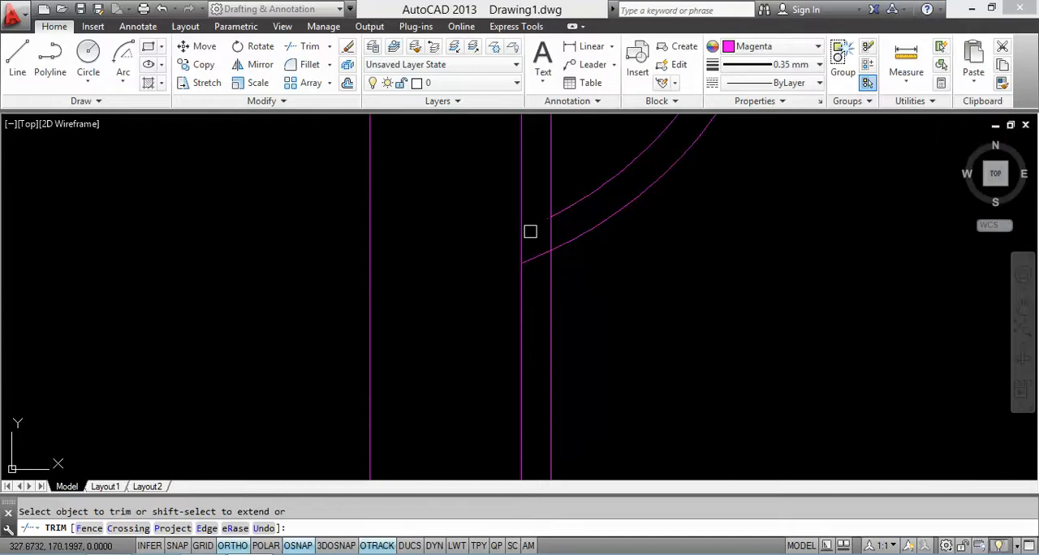
click(540, 262)
scroll(522, 378, down, 3)
key(Escape)
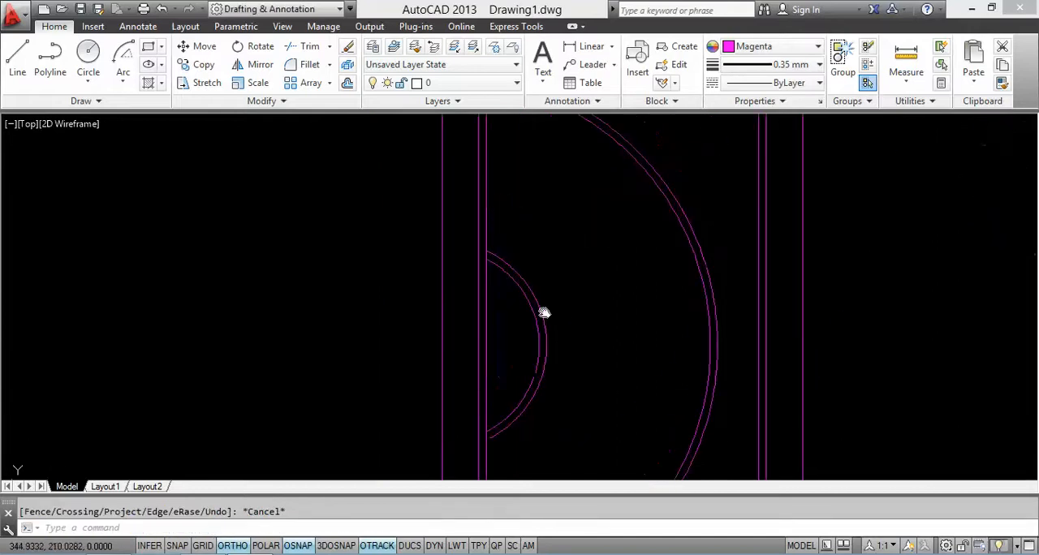
Step: With Ortho off, draw a wavy spline from near the top of the outer small sun arc up to the first ray's tip
scroll(567, 346, up, 2)
middle_drag(568, 347, 527, 320)
scroll(541, 341, up, 2)
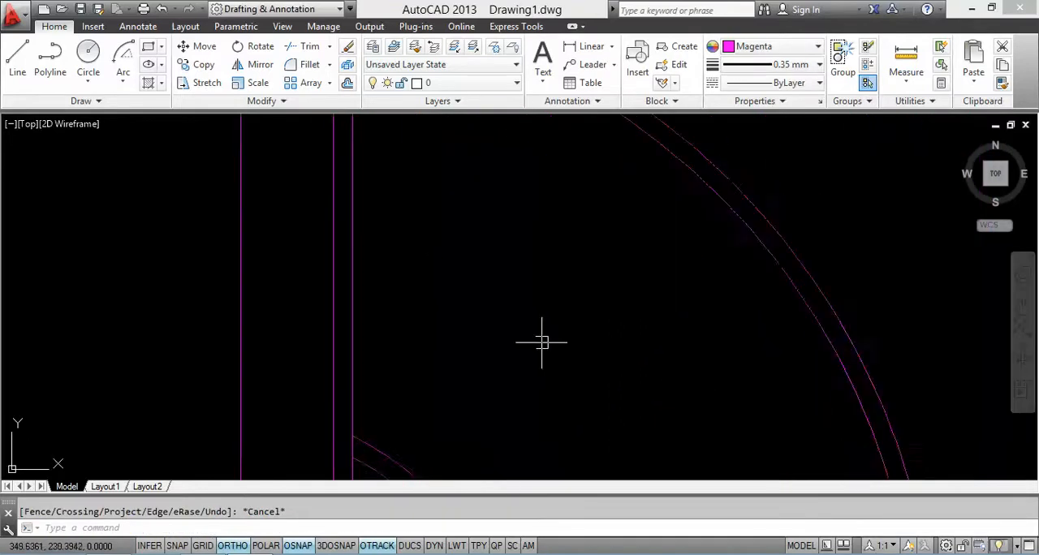
scroll(431, 269, down, 2)
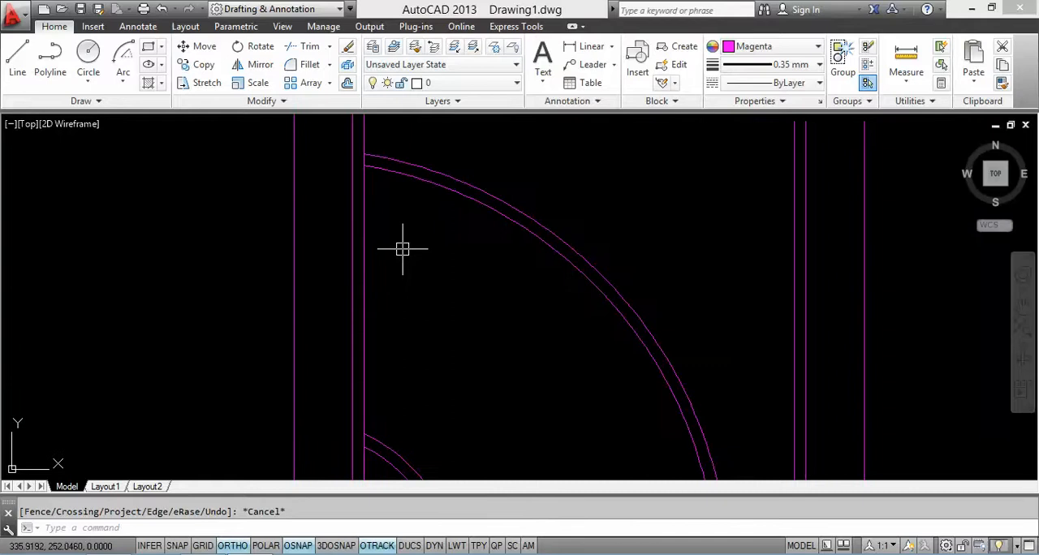
key(Return)
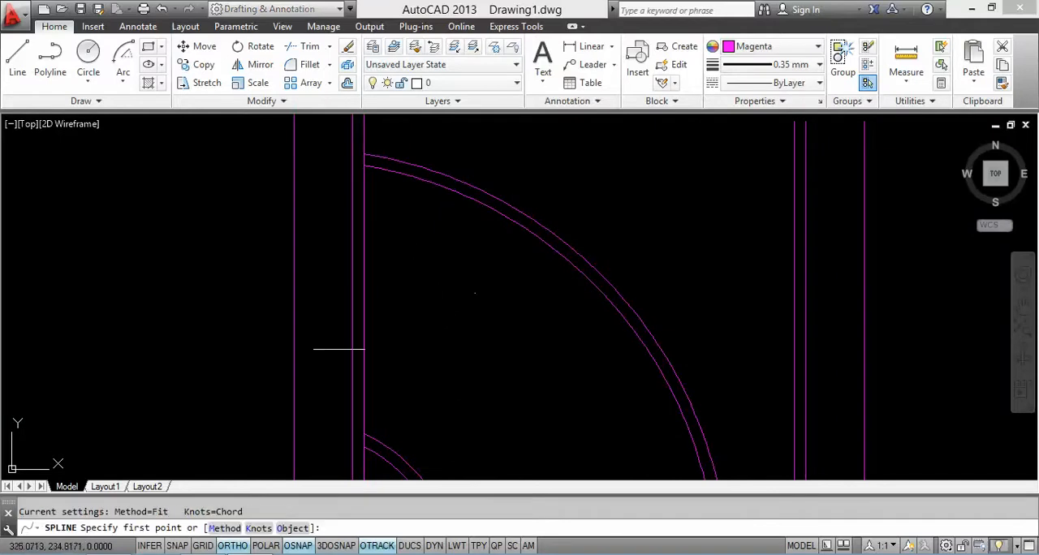
click(234, 548)
scroll(378, 441, up, 2)
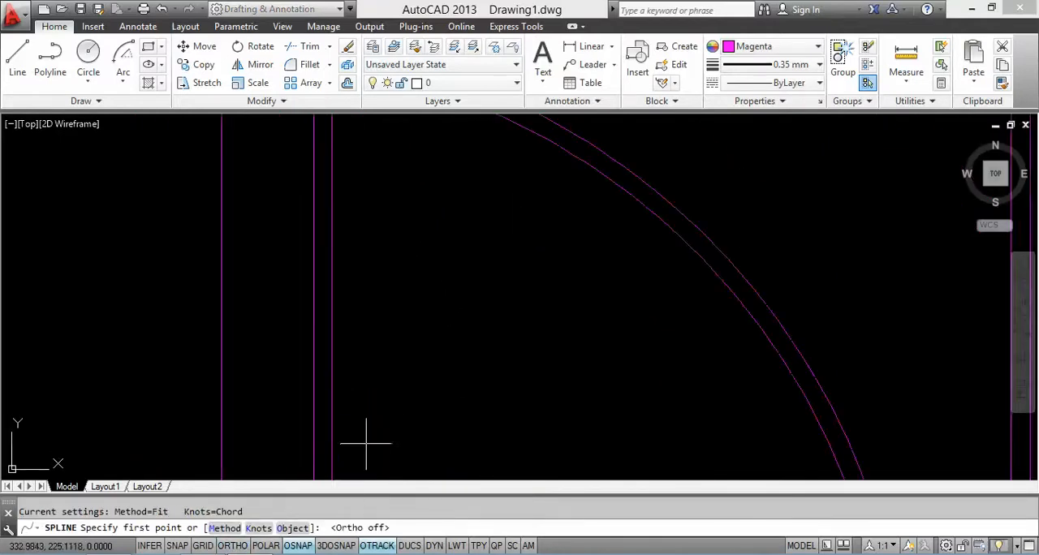
scroll(366, 442, down, 2)
scroll(355, 411, up, 2)
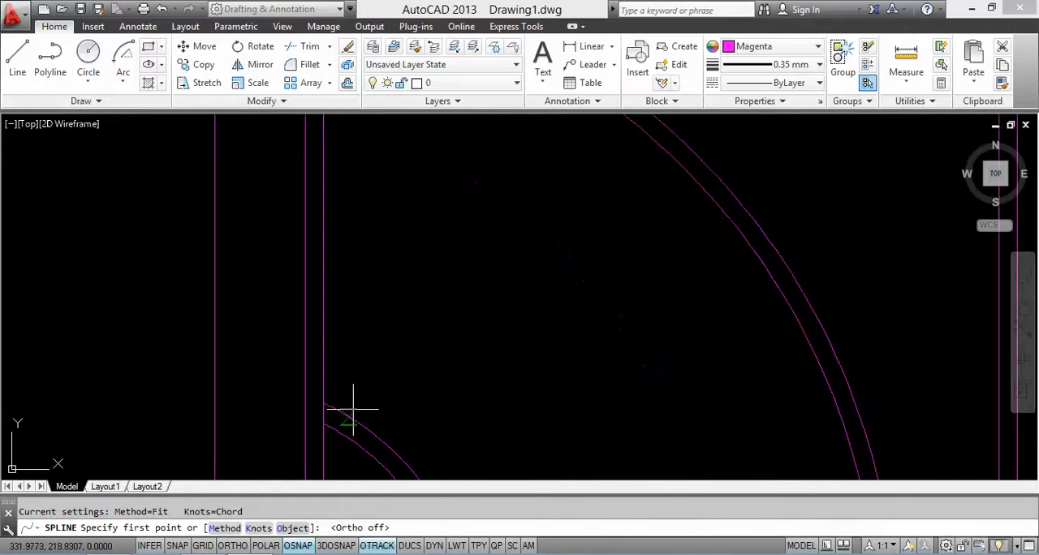
click(352, 411)
click(383, 330)
middle_drag(412, 299, 383, 415)
click(457, 337)
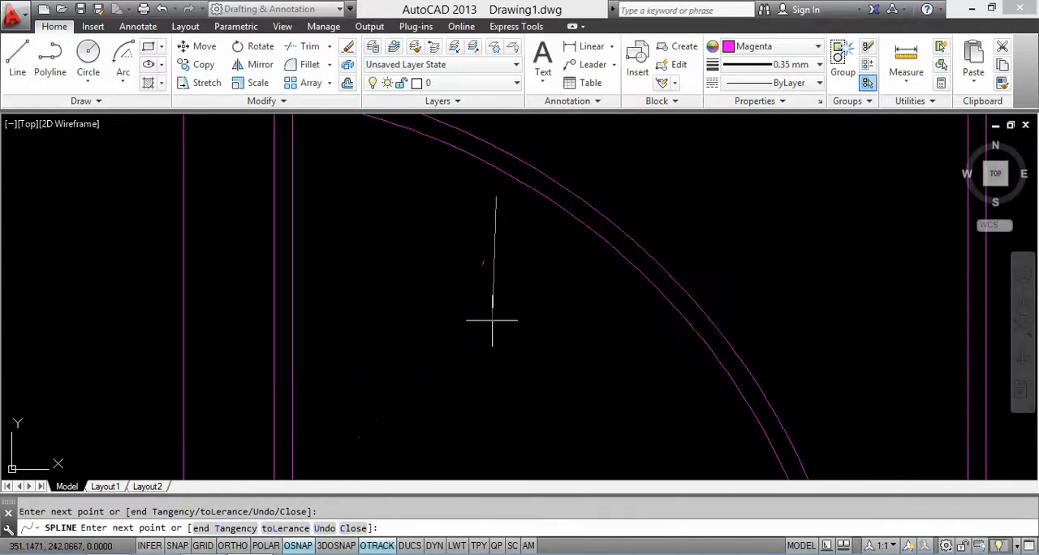
Step: Curve the spline back from the tip to the outer small sun arc, finishing the first wavy ray
middle_drag(491, 358, 493, 242)
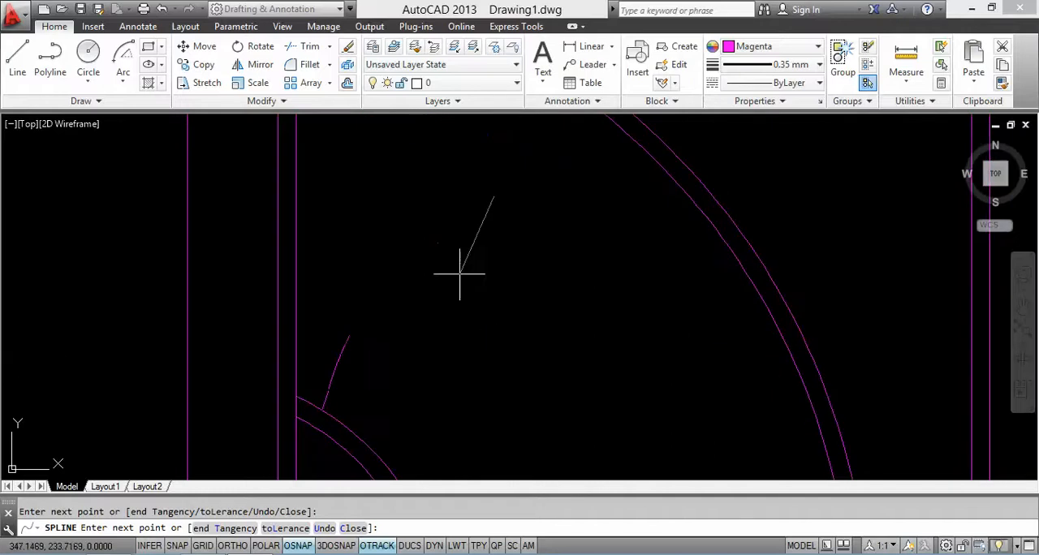
click(378, 356)
key(ctrl+z)
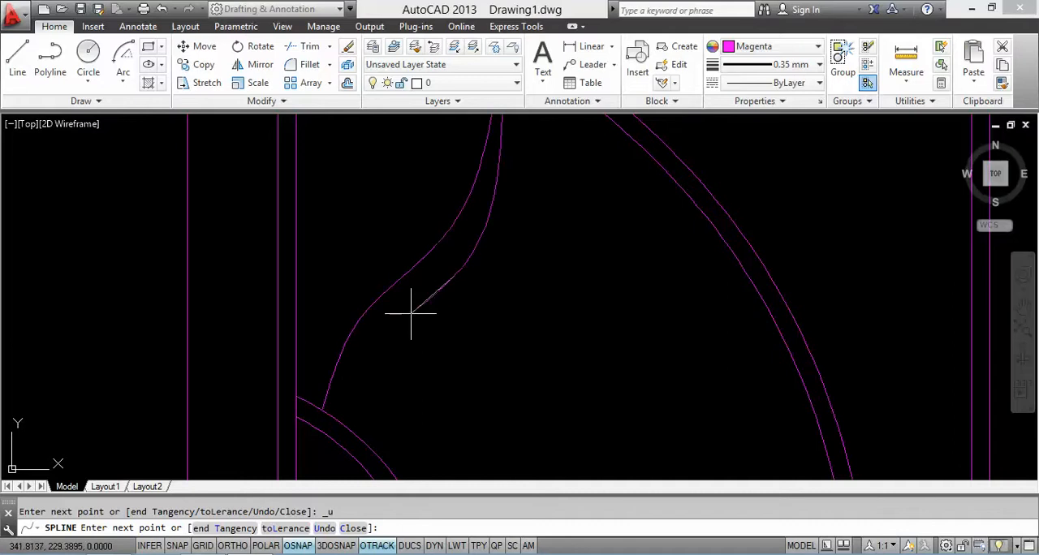
click(378, 354)
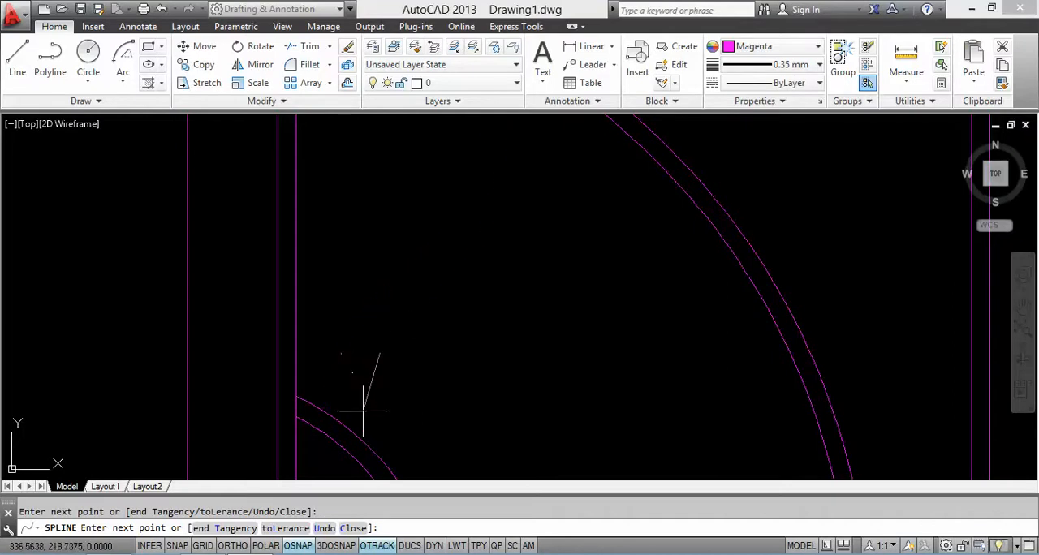
right_click(386, 358)
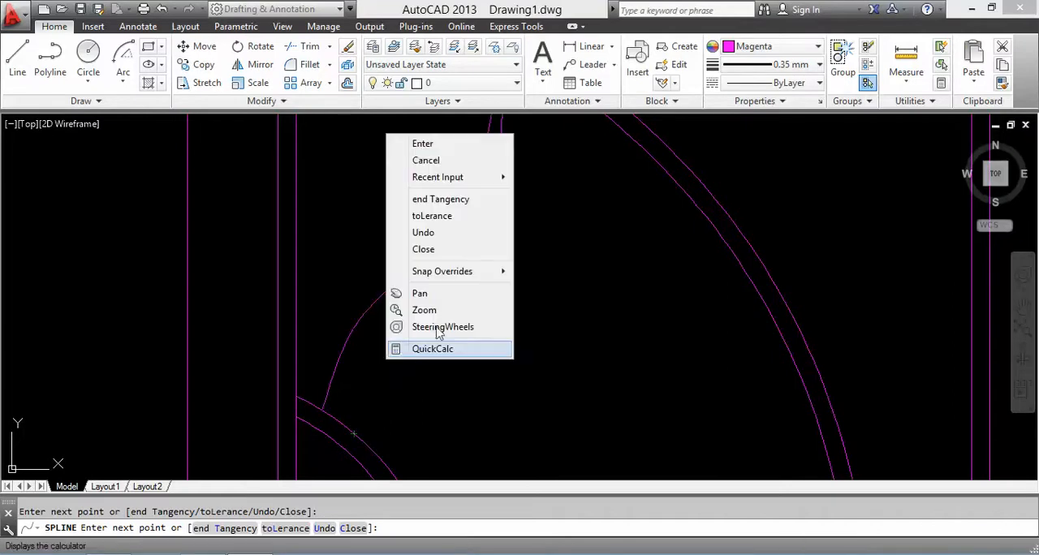
click(414, 144)
Step: Draw a second wavy spline ray from the outer small sun arc toward the large arc's upper right, returning to the small arc
middle_drag(483, 369, 394, 280)
right_click(394, 280)
click(422, 286)
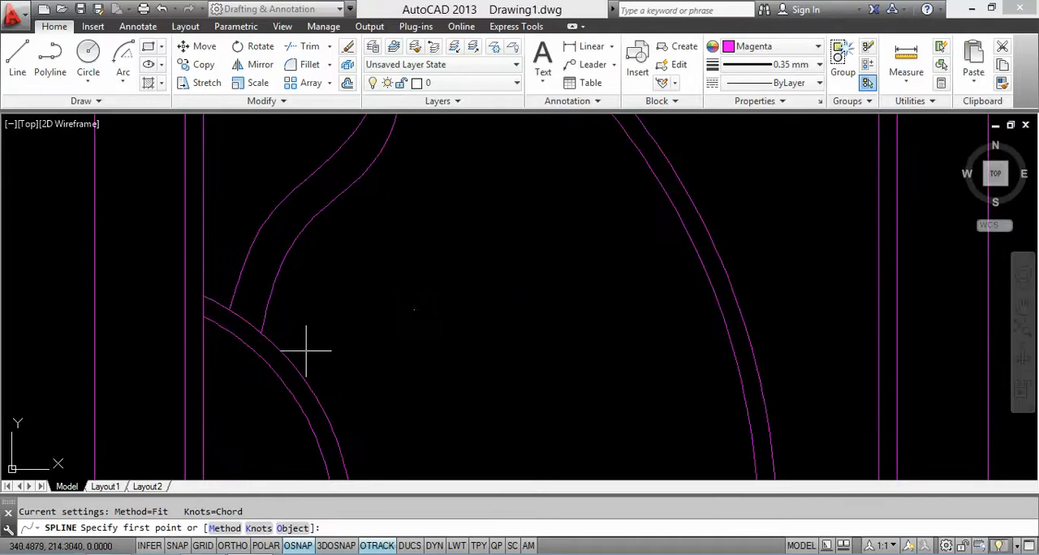
click(301, 371)
click(373, 315)
click(590, 274)
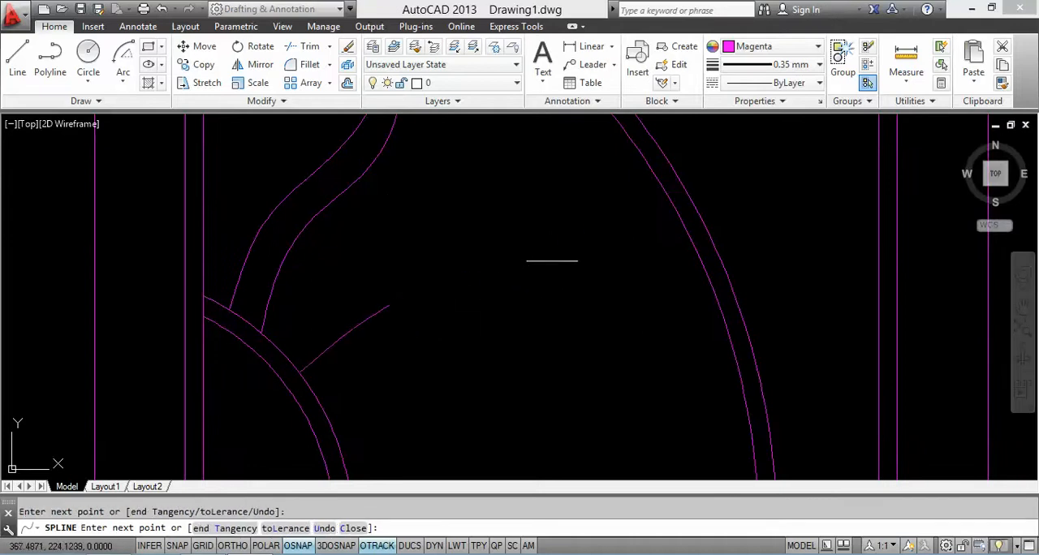
click(617, 180)
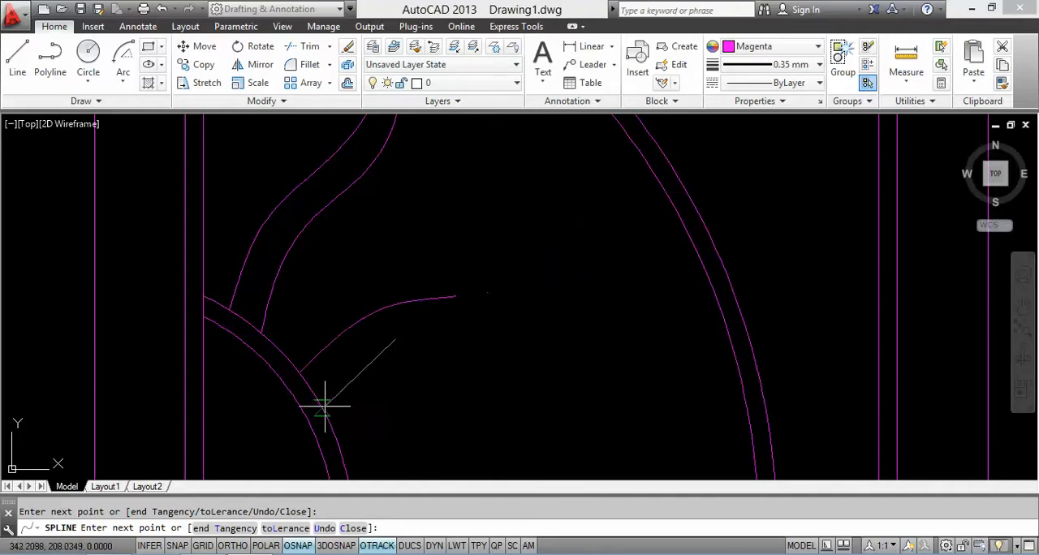
right_click(372, 141)
click(408, 151)
scroll(419, 162, down, 4)
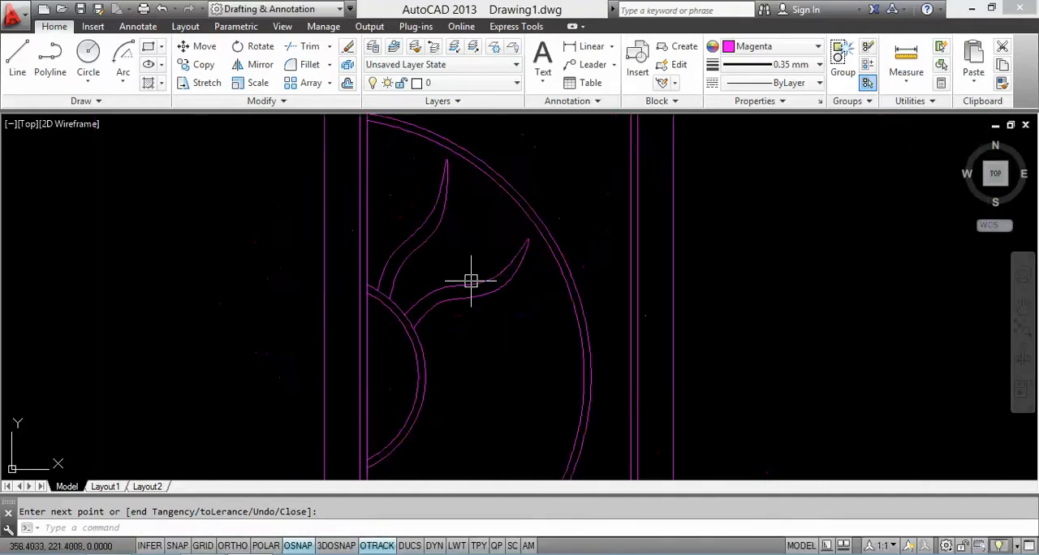
Step: Draw a third, nearly horizontal wavy spline ray from the middle of the outer small sun arc out and back
right_click(410, 213)
click(418, 216)
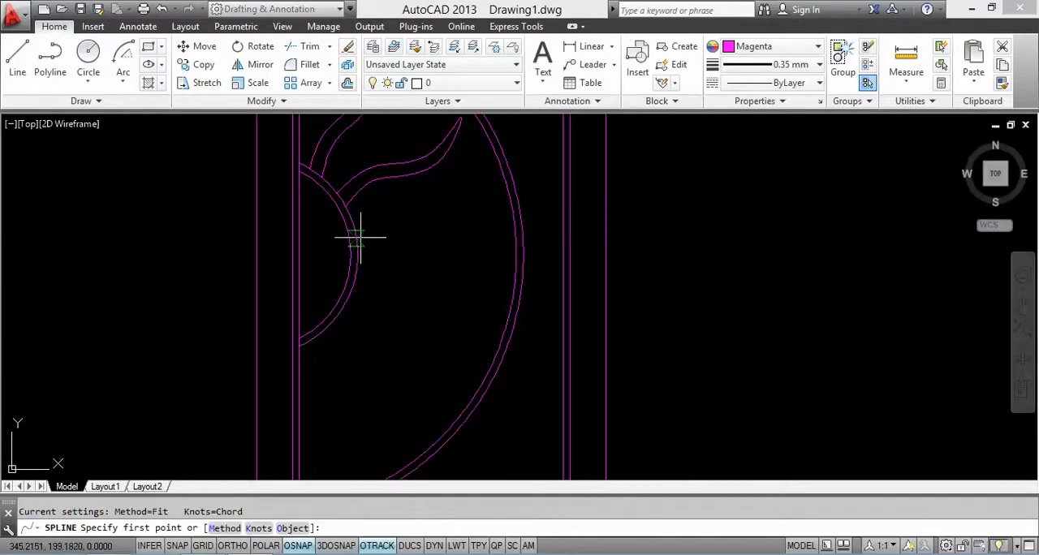
click(359, 238)
click(430, 228)
click(464, 231)
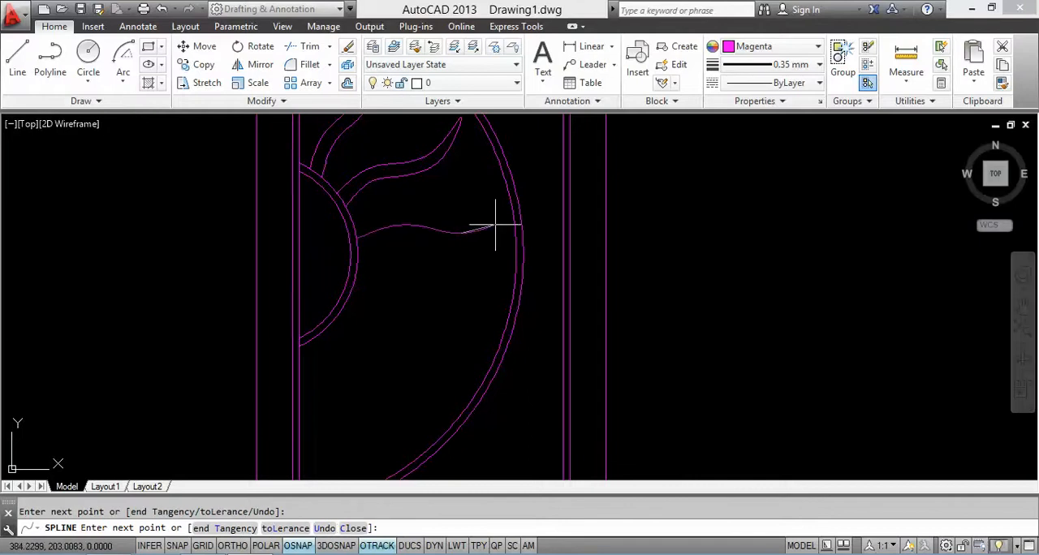
scroll(495, 225, up, 2)
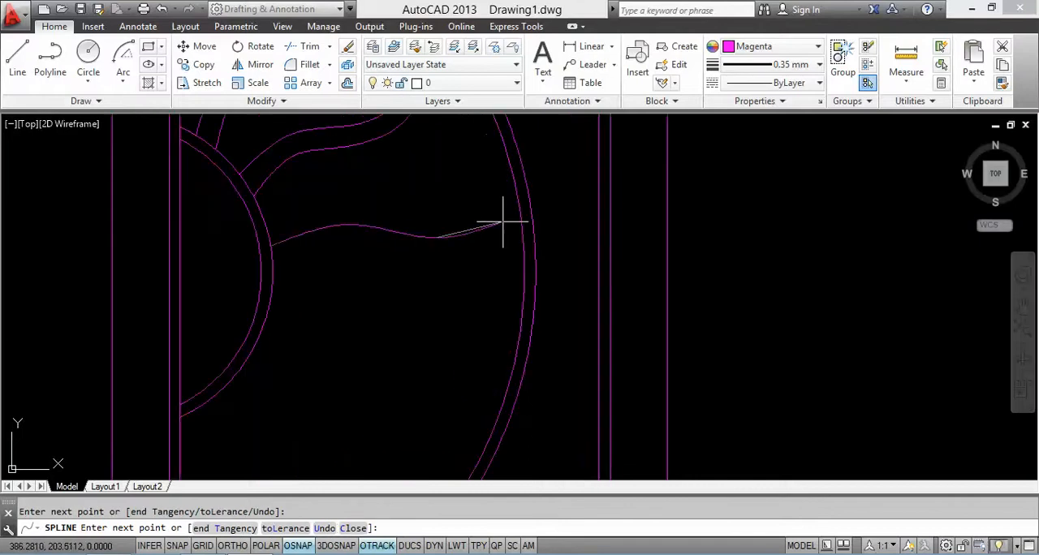
click(445, 253)
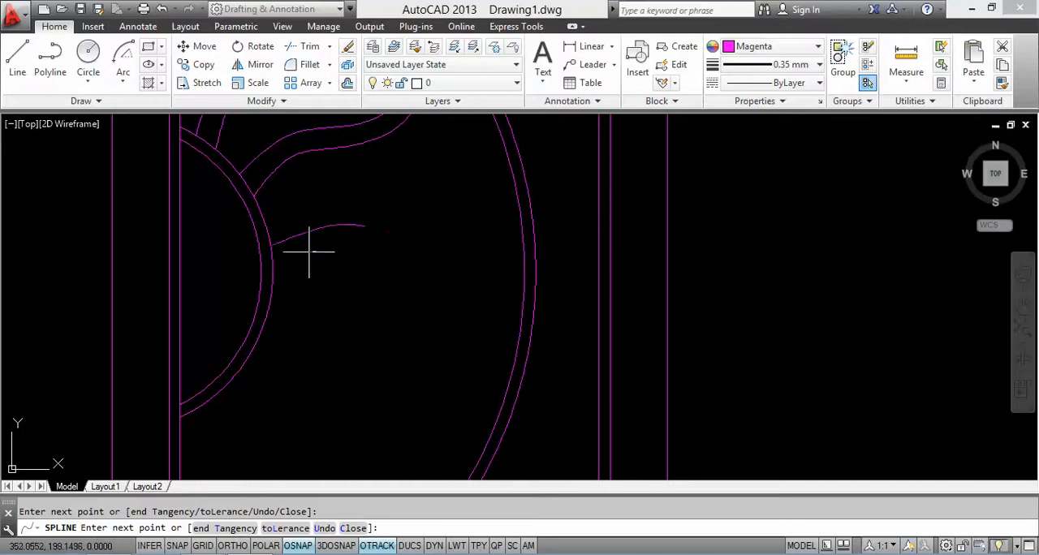
right_click(275, 271)
click(339, 270)
scroll(333, 276, down, 3)
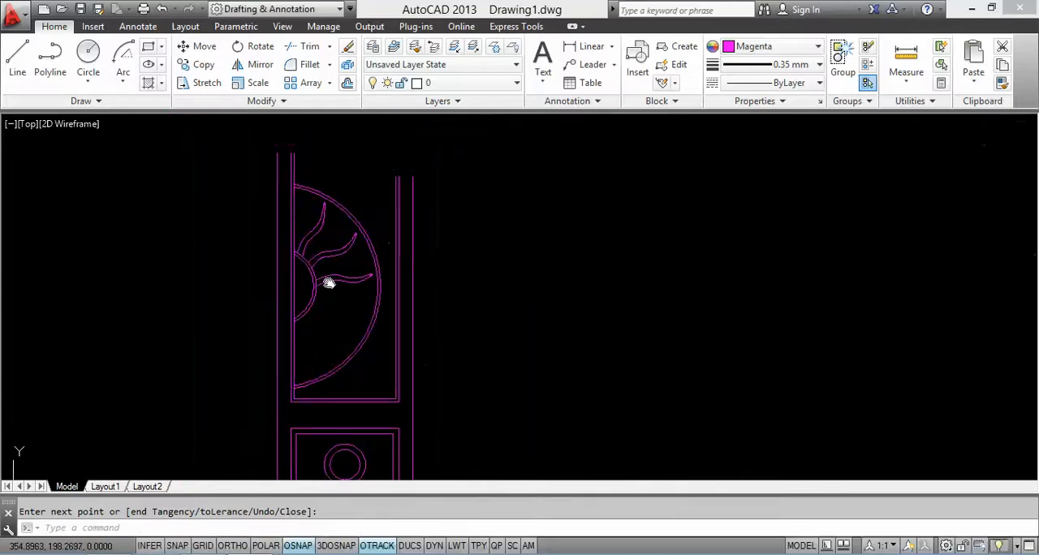
Step: Draw a fourth wavy spline ray from the outer small sun arc toward the large arc's lower right, returning to the small arc
scroll(341, 276, up, 2)
scroll(329, 294, up, 4)
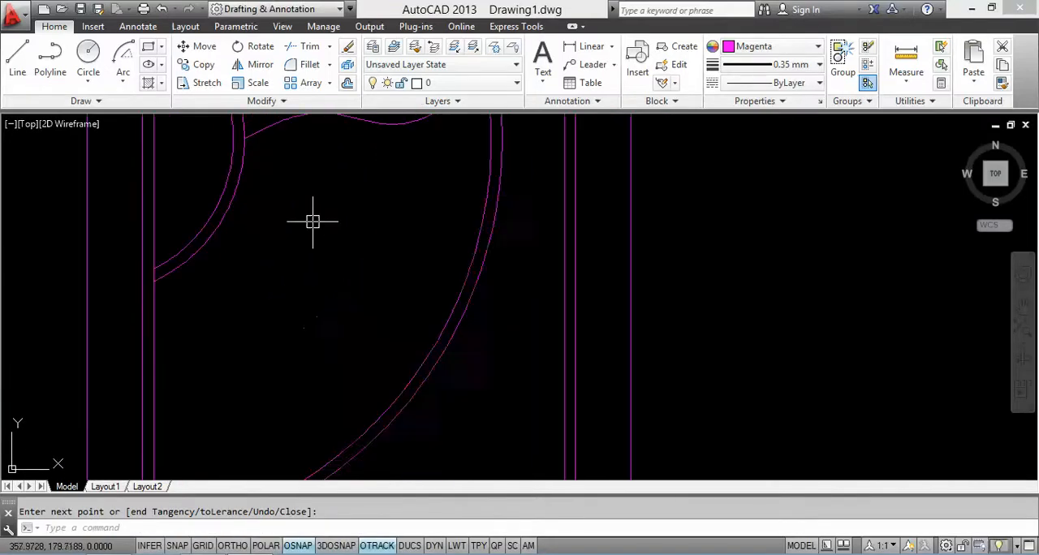
right_click(296, 190)
click(325, 203)
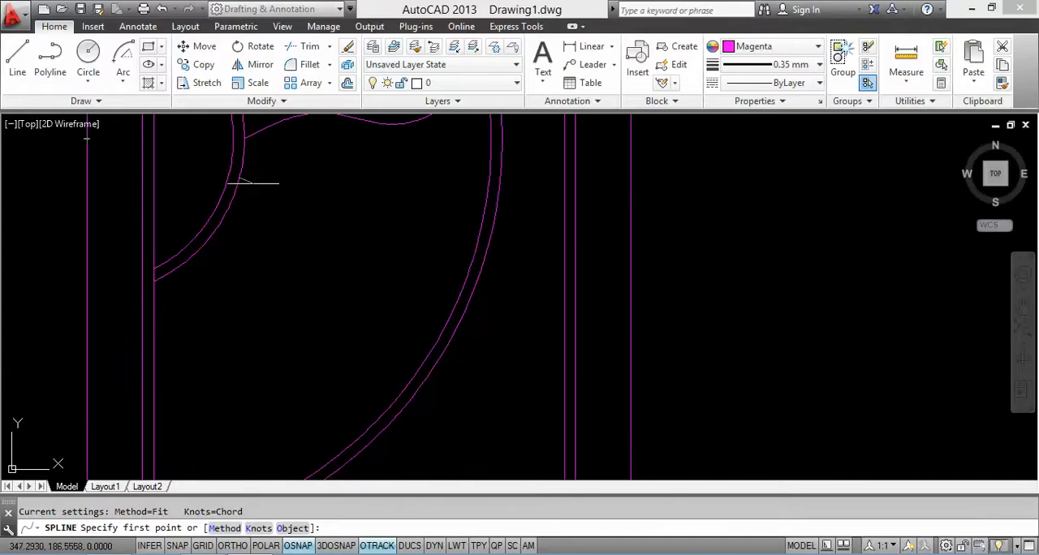
click(280, 206)
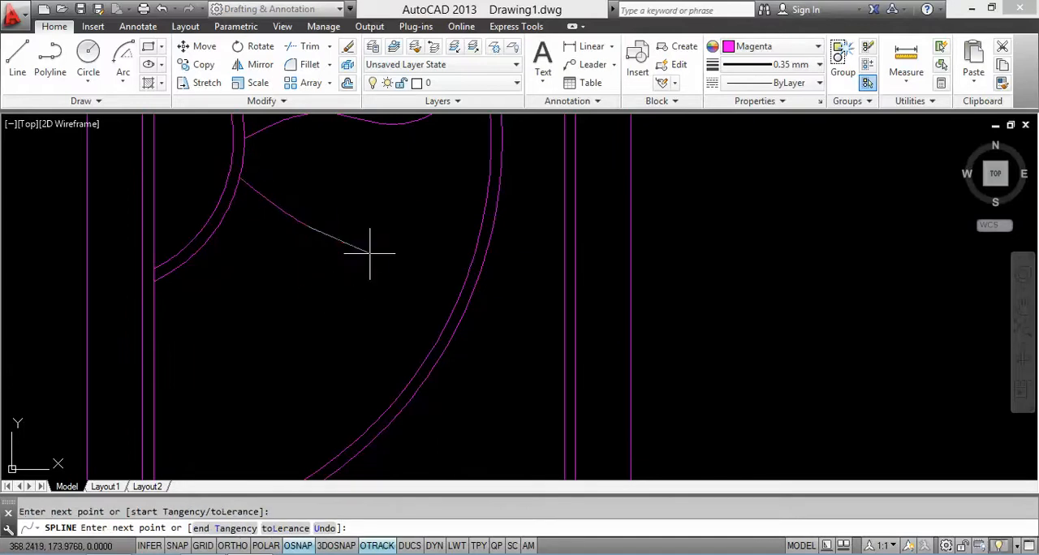
click(343, 282)
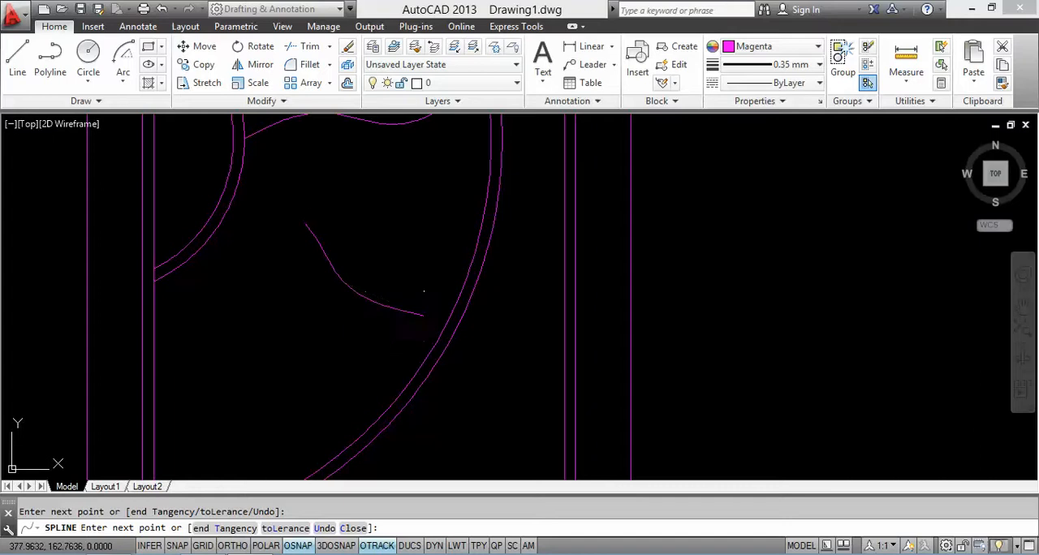
click(422, 315)
scroll(344, 309, up, 2)
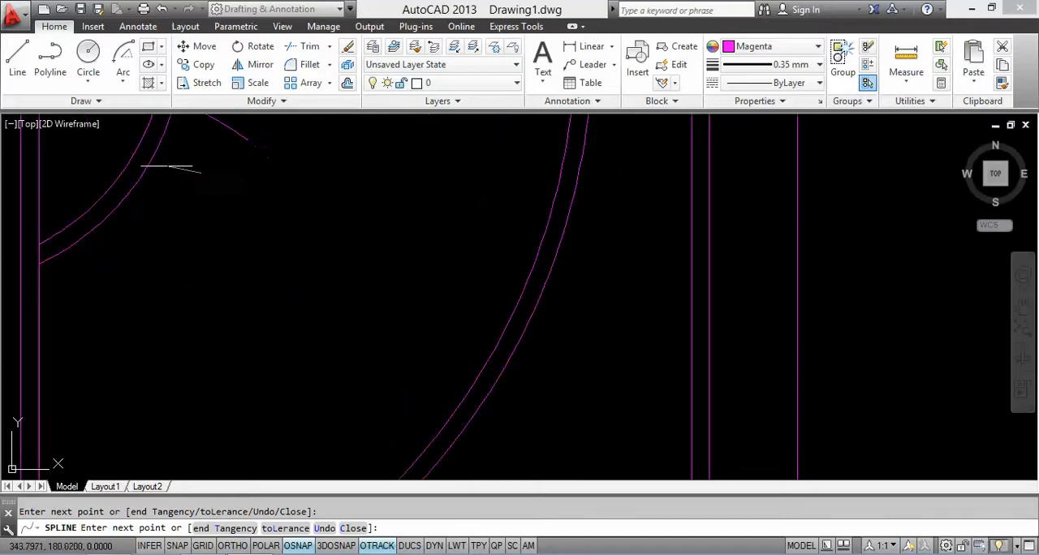
right_click(203, 166)
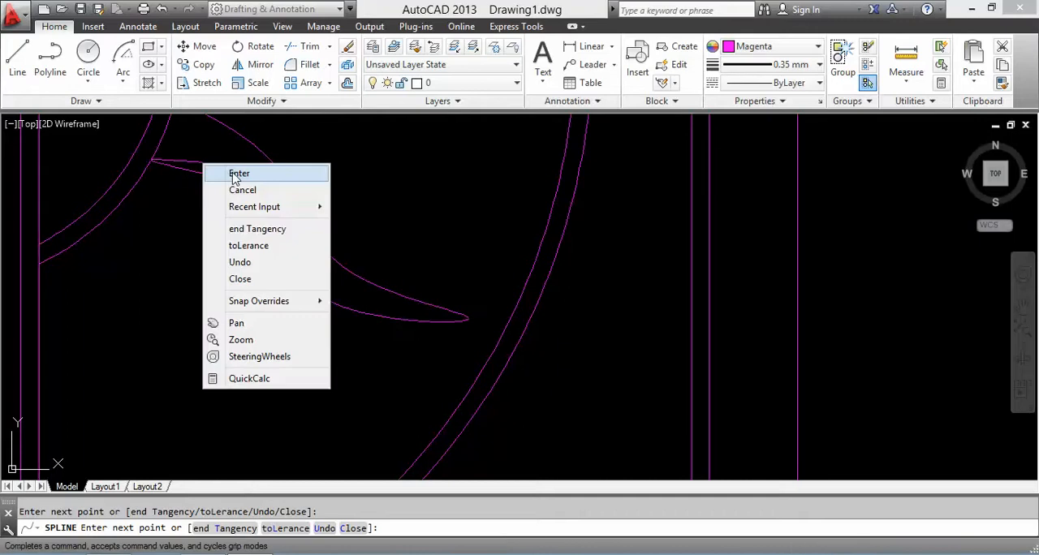
click(233, 176)
Step: Draw a fifth wavy spline ray from the lower end of the outer small sun arc toward the large arc, returning to the small arc
scroll(233, 173, down, 2)
right_click(216, 185)
click(241, 195)
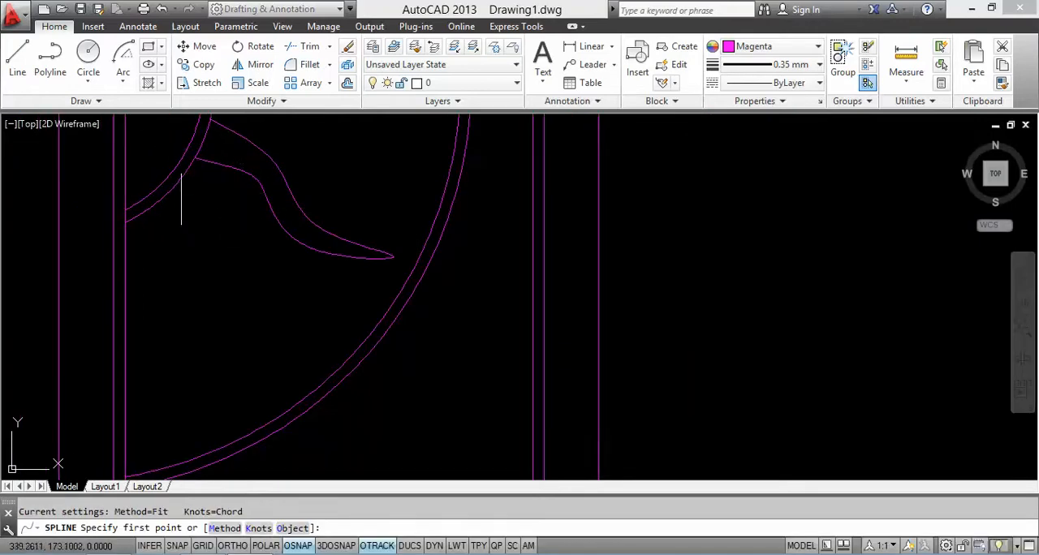
scroll(182, 200, up, 2)
click(159, 192)
click(193, 235)
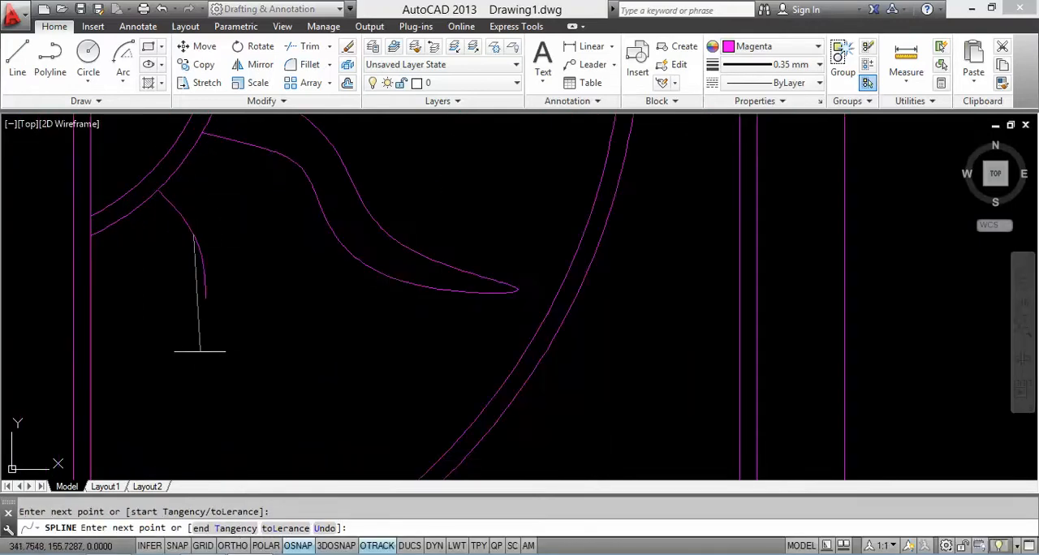
click(201, 366)
middle_drag(258, 375, 238, 170)
click(319, 296)
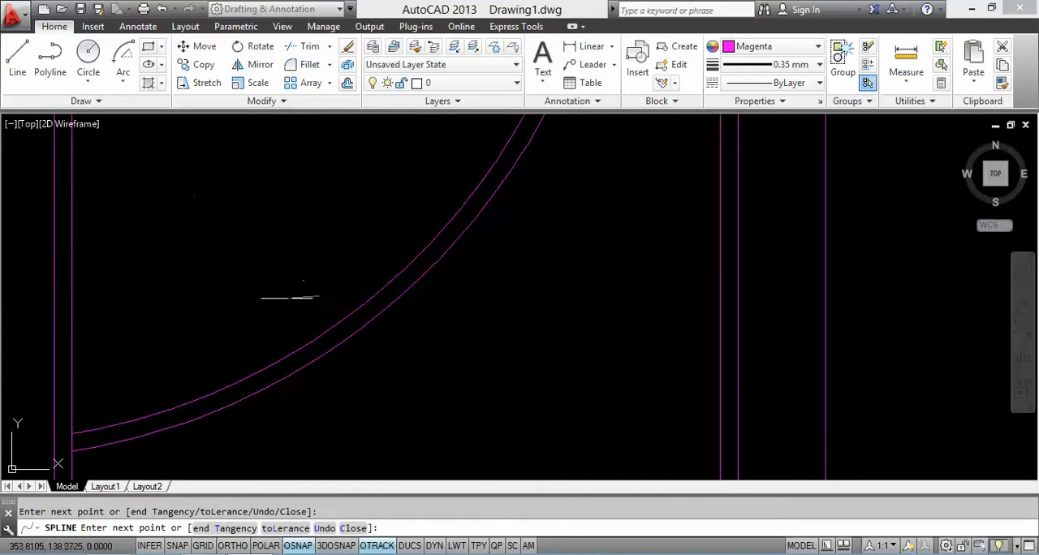
mouse_move(204, 238)
middle_down()
mouse_move(241, 288)
mouse_move(309, 267)
middle_up()
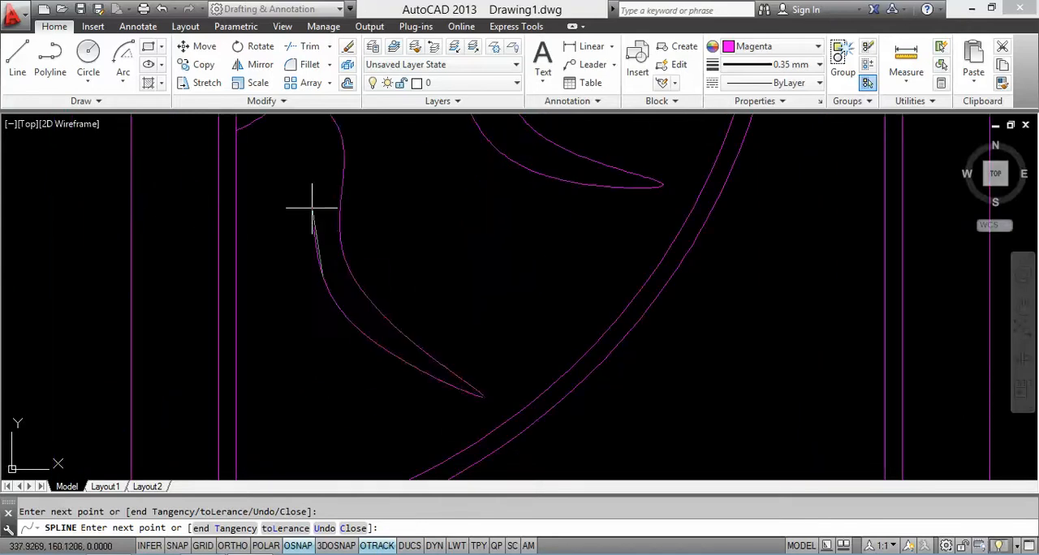
middle_drag(308, 167, 350, 286)
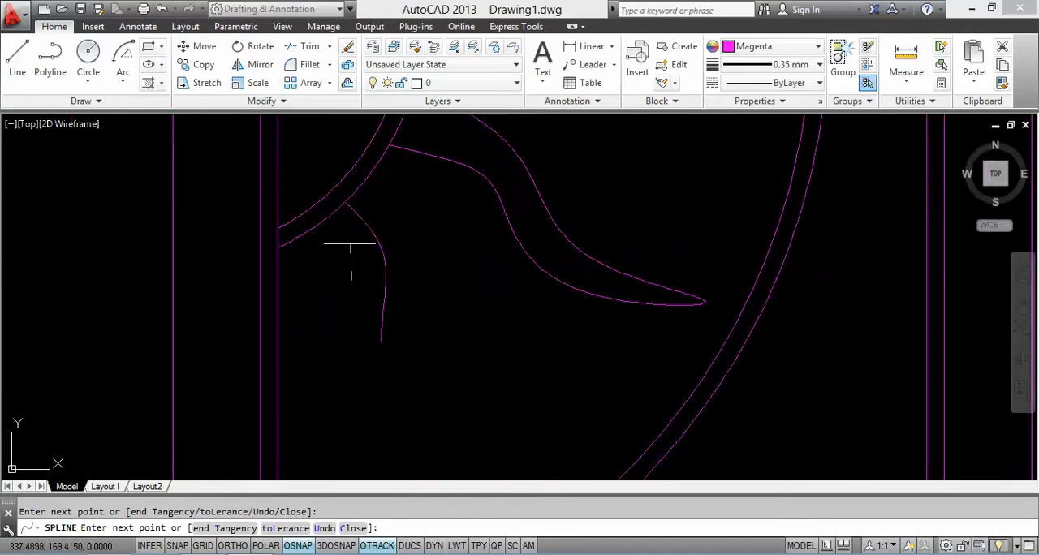
right_click(355, 224)
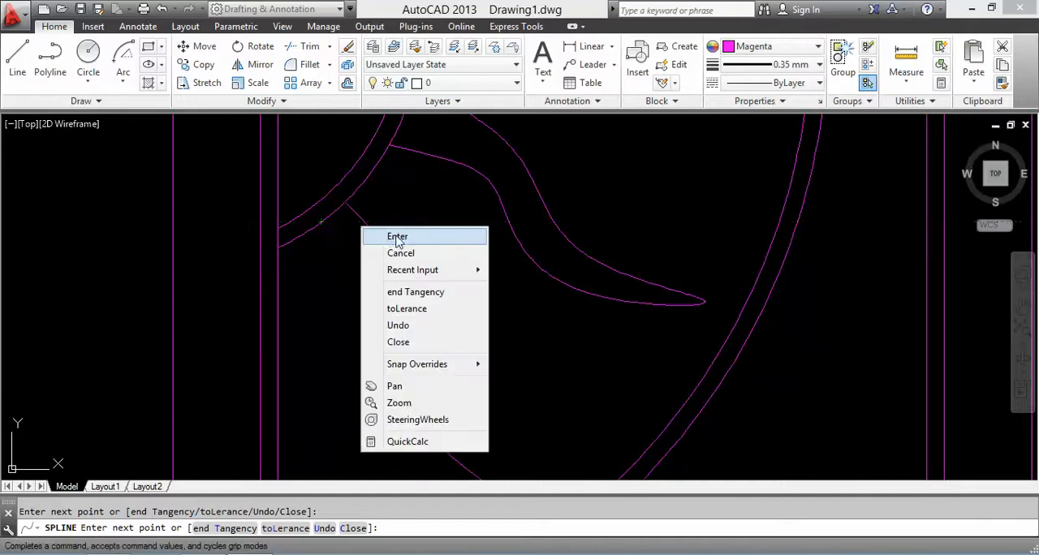
click(397, 234)
Step: Mirror the right leaf's frame, panels, circles and sun motif about the door's vertical centre line, keeping the source objects
scroll(401, 234, down, 5)
scroll(430, 267, up, 2)
mouse_move(438, 276)
middle_down()
mouse_move(436, 297)
mouse_move(422, 276)
mouse_move(420, 292)
middle_up()
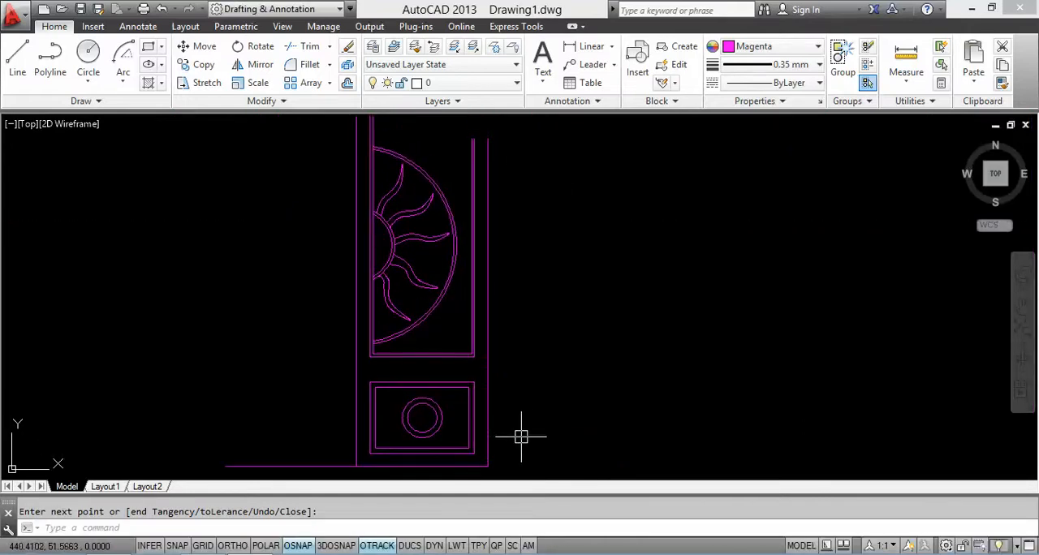
text(mi)
key(Return)
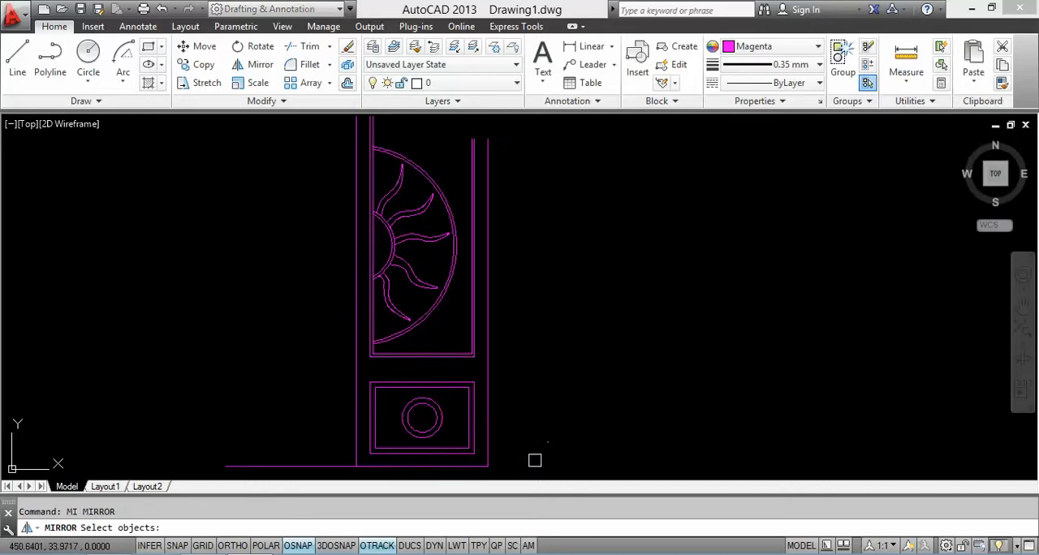
click(531, 462)
click(363, 146)
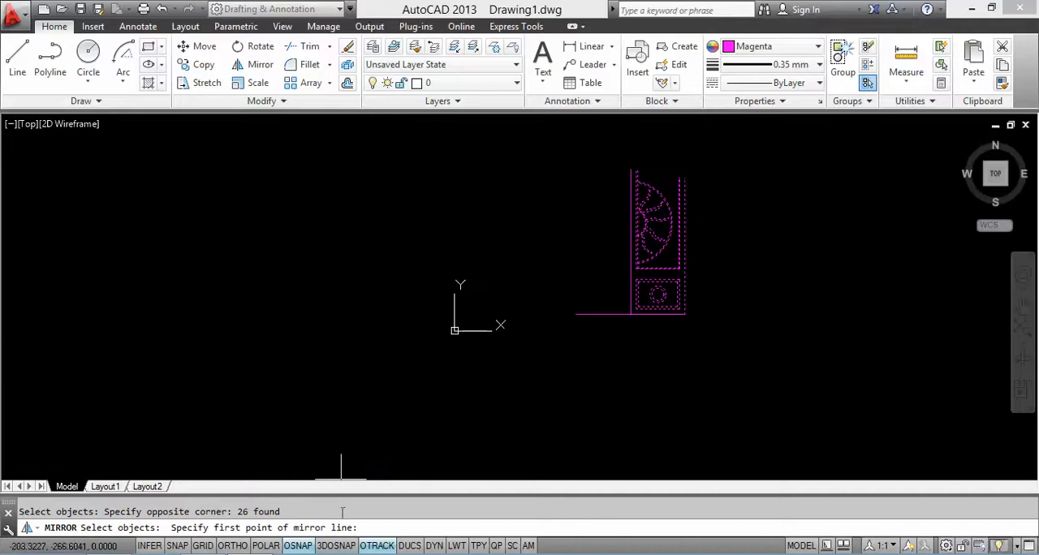
scroll(649, 294, up, 2)
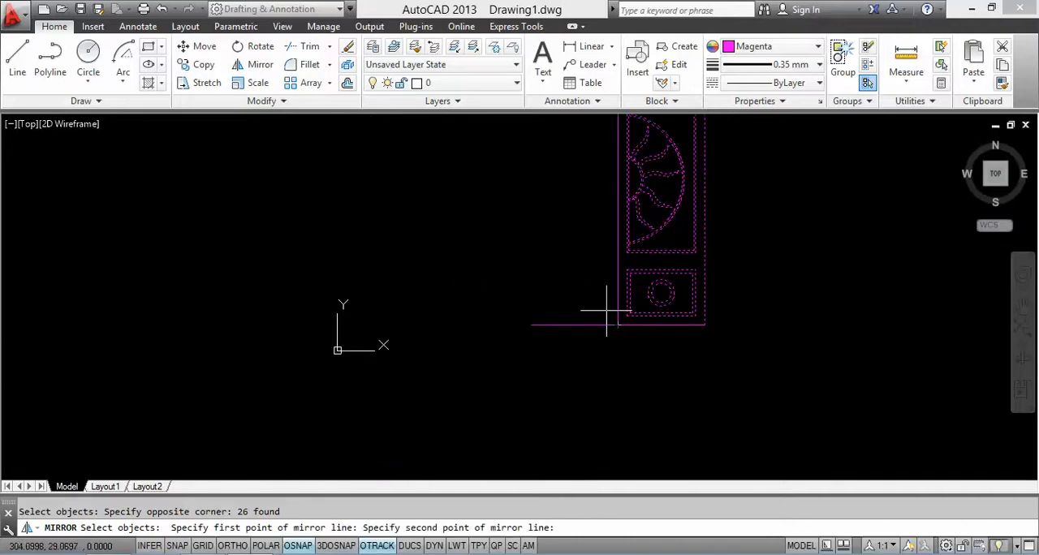
middle_drag(608, 302, 580, 427)
click(602, 202)
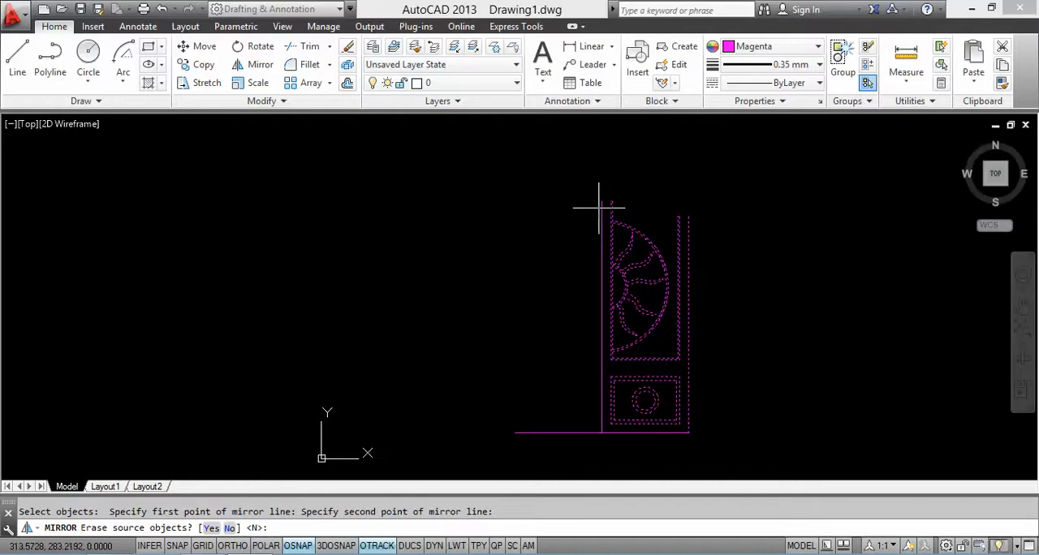
key(Return)
Step: Draw a 3-point arc from the right outer edge's upper end through the centre line's top to the left outer edge's upper end
middle_drag(607, 281, 480, 256)
scroll(520, 229, up, 2)
mouse_move(521, 228)
middle_down()
mouse_move(451, 250)
mouse_move(440, 228)
mouse_move(423, 235)
mouse_move(420, 254)
middle_up()
scroll(452, 250, up, 1)
click(123, 78)
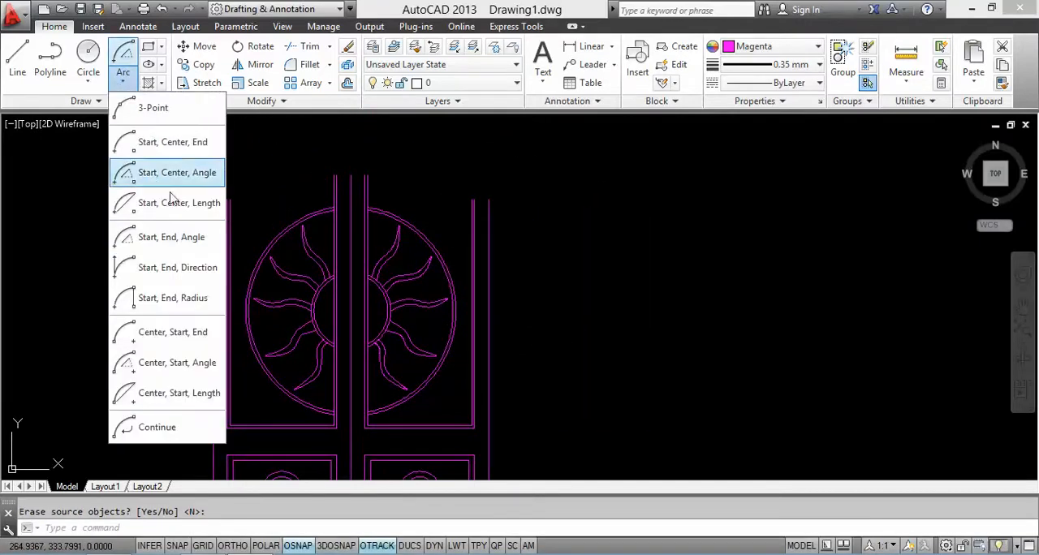
click(154, 108)
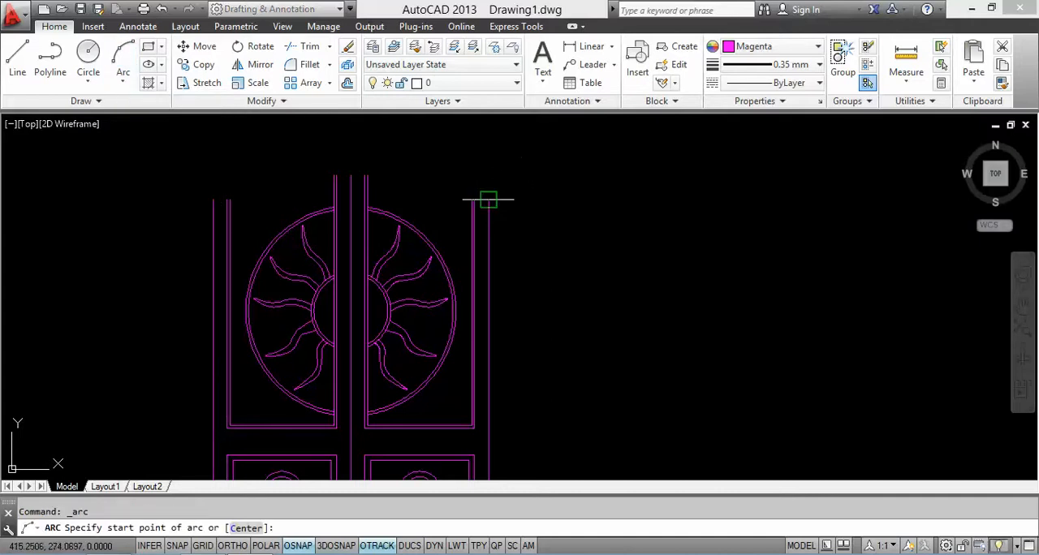
click(488, 199)
click(350, 175)
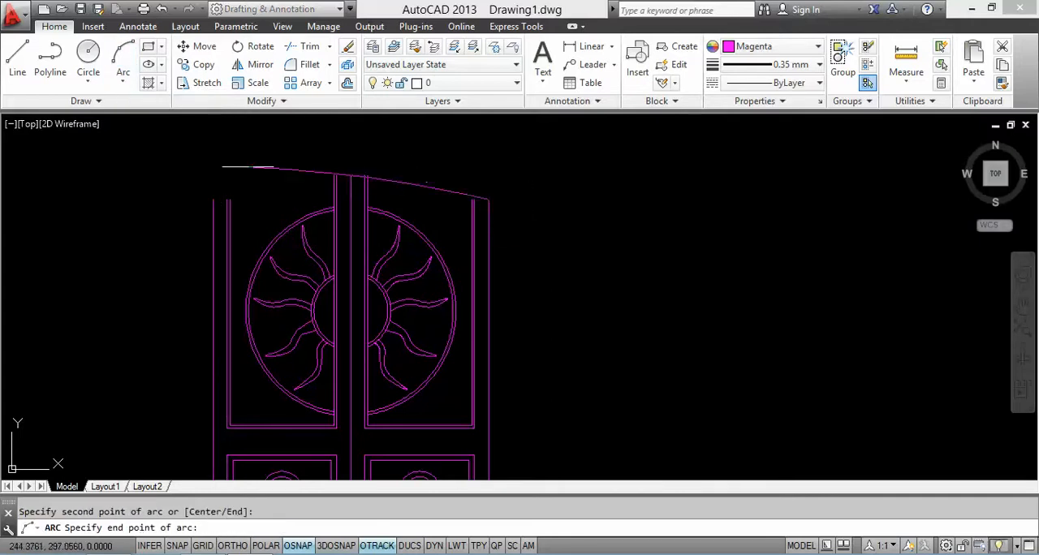
click(214, 193)
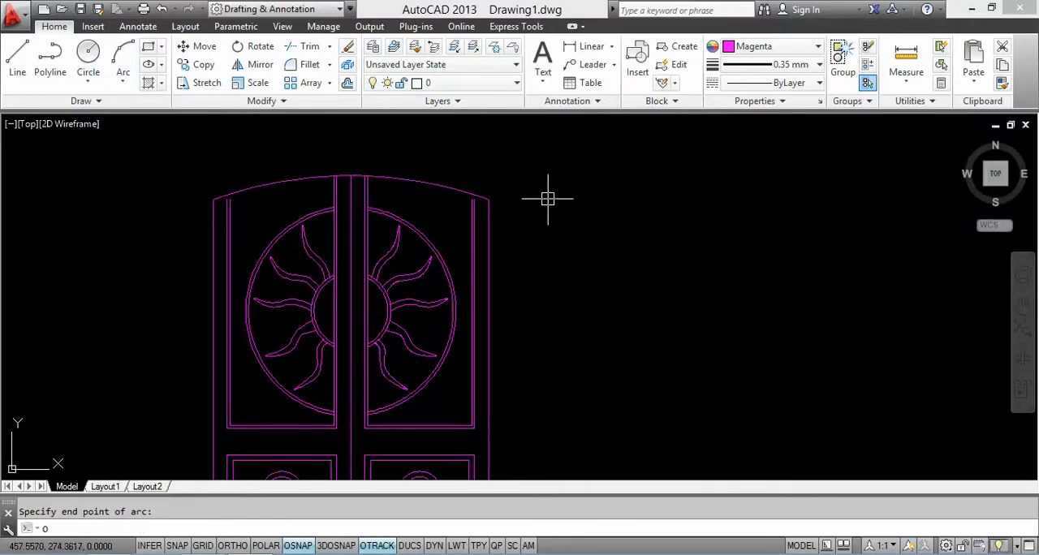
Step: Offset the door's top arc 10 units inward
key(Return)
key(Return)
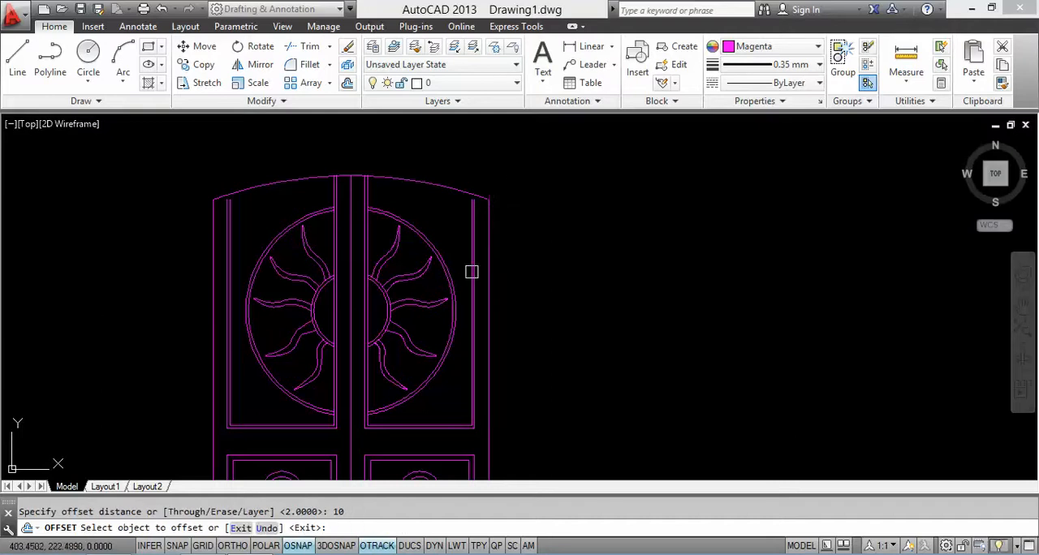
click(435, 181)
key(Escape)
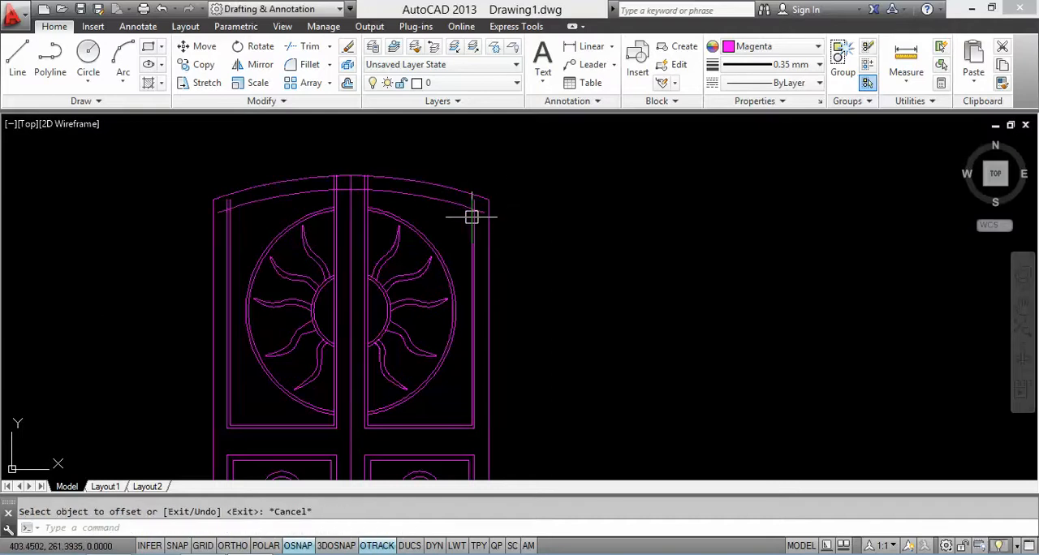
Step: Offset the inner top arc another 2 units downward to form the upper panels' double frame
key(Return)
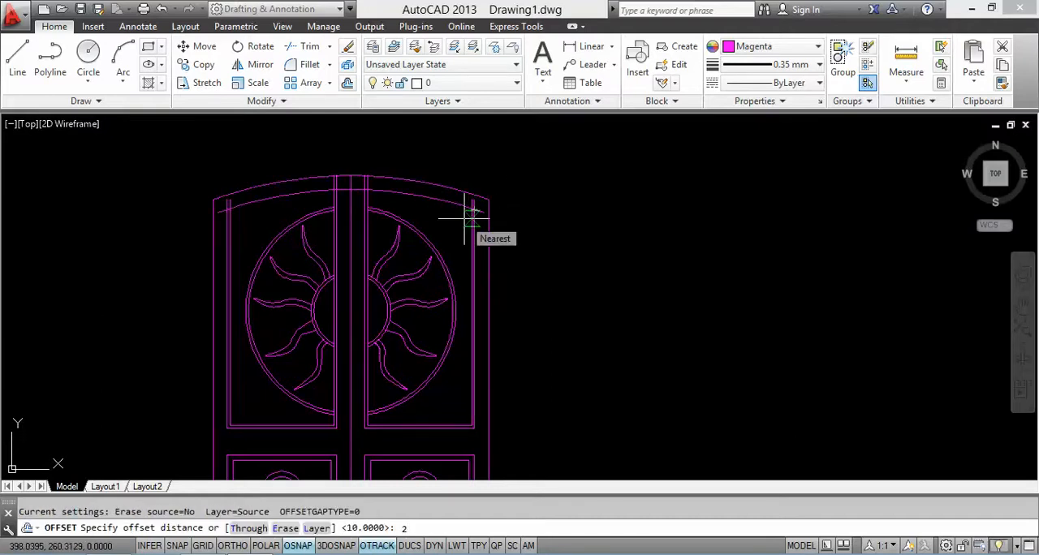
text(2)
key(Return)
click(416, 198)
click(399, 211)
key(Escape)
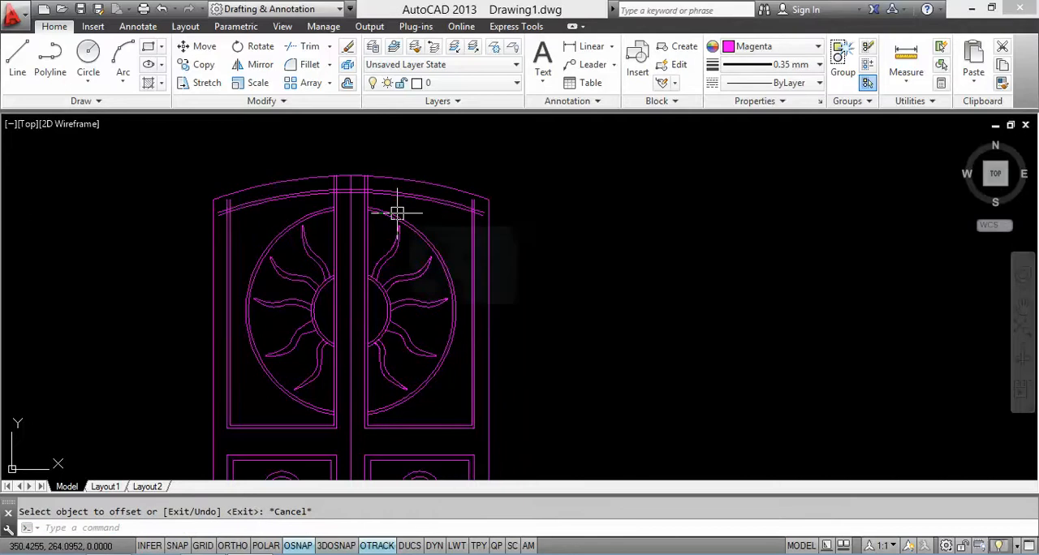
Step: Trim the overlapping arcs and vertical lines at both upper corners of the right leaf's upper panel
text(tr)
key(Return)
key(Return)
scroll(387, 180, up, 5)
click(367, 185)
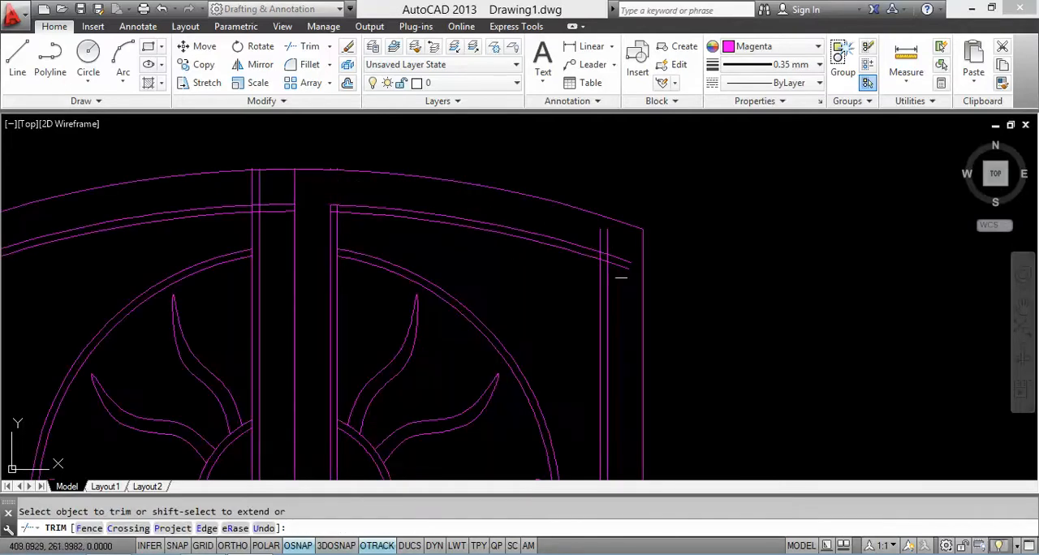
scroll(600, 251, up, 5)
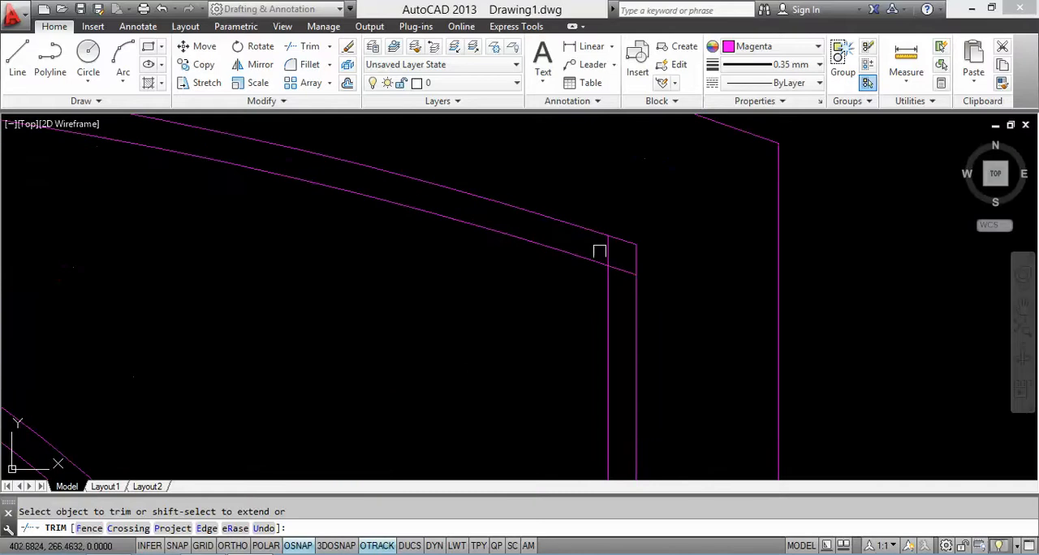
scroll(431, 190, down, 5)
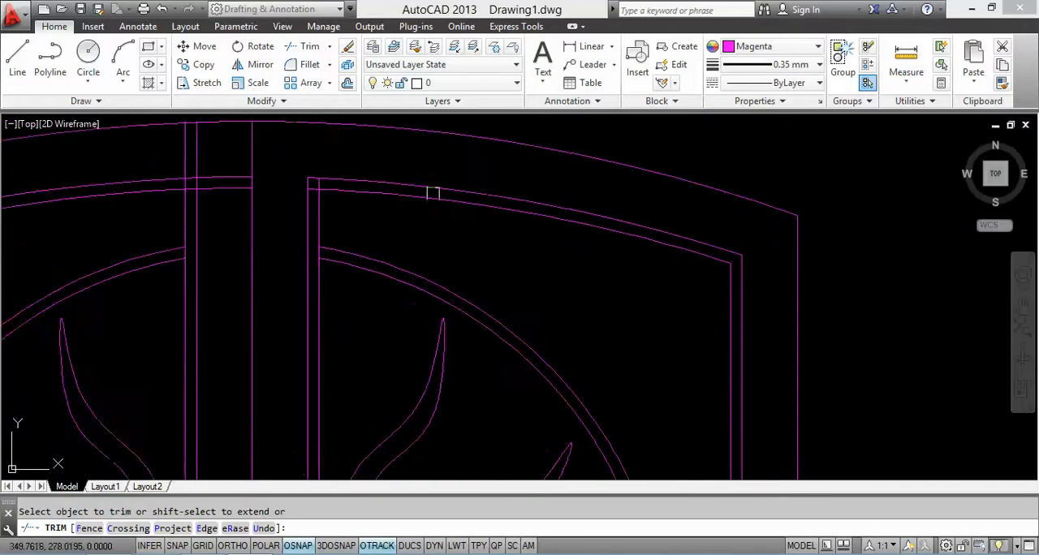
scroll(316, 190, up, 5)
click(308, 166)
Step: Trim the arc and frame line ends at the left leaf's upper panel corner beside the centre line
scroll(309, 166, down, 2)
middle_drag(358, 179, 573, 184)
click(325, 224)
click(293, 145)
mouse_move(299, 179)
middle_down()
mouse_move(316, 201)
mouse_move(346, 186)
middle_up()
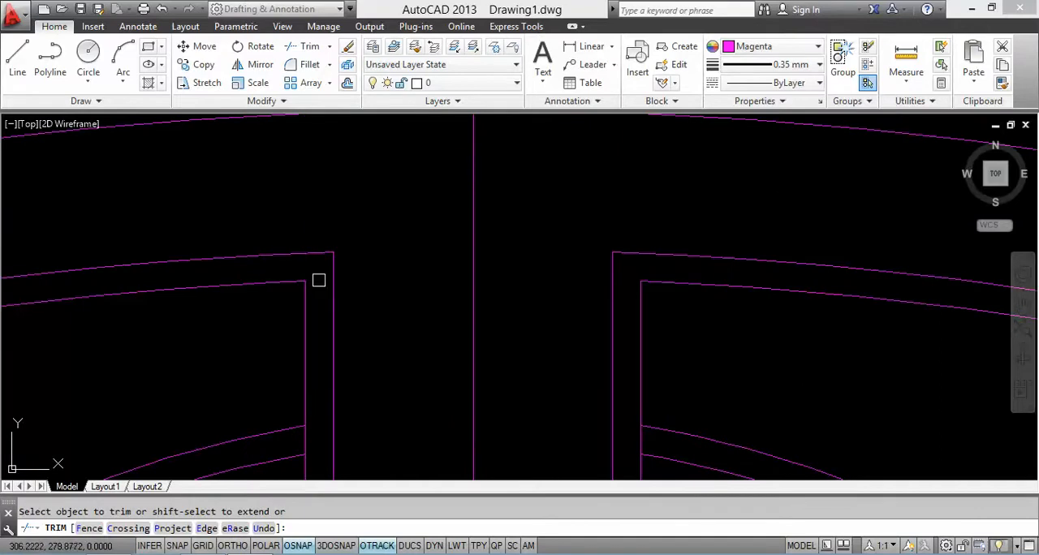
Step: Trim the overlapping arcs and vertical lines at the left leaf's outer upper panel corner
scroll(319, 280, down, 2)
middle_drag(319, 280, 673, 211)
middle_drag(255, 250, 598, 195)
click(305, 295)
click(337, 246)
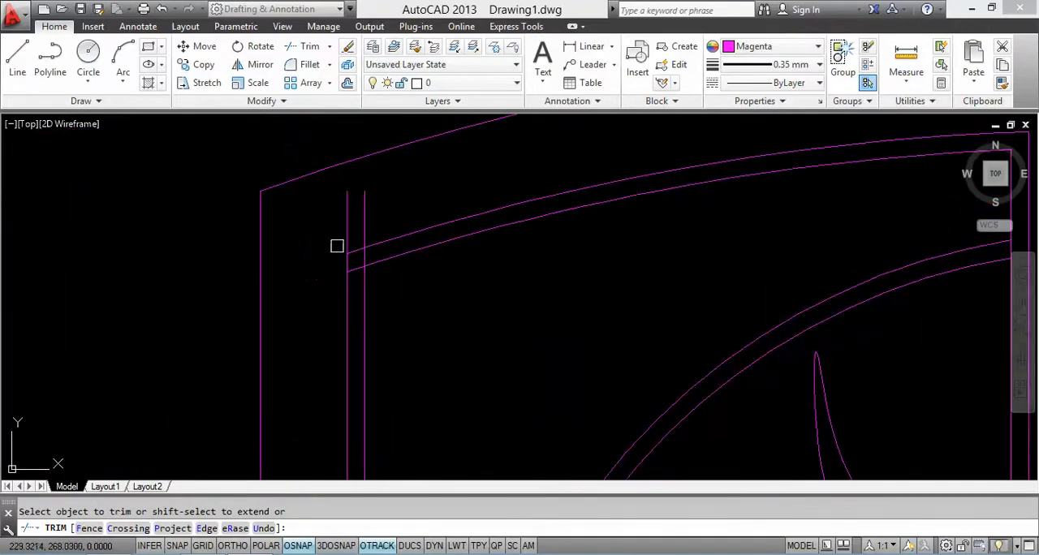
click(336, 212)
scroll(355, 272, up, 2)
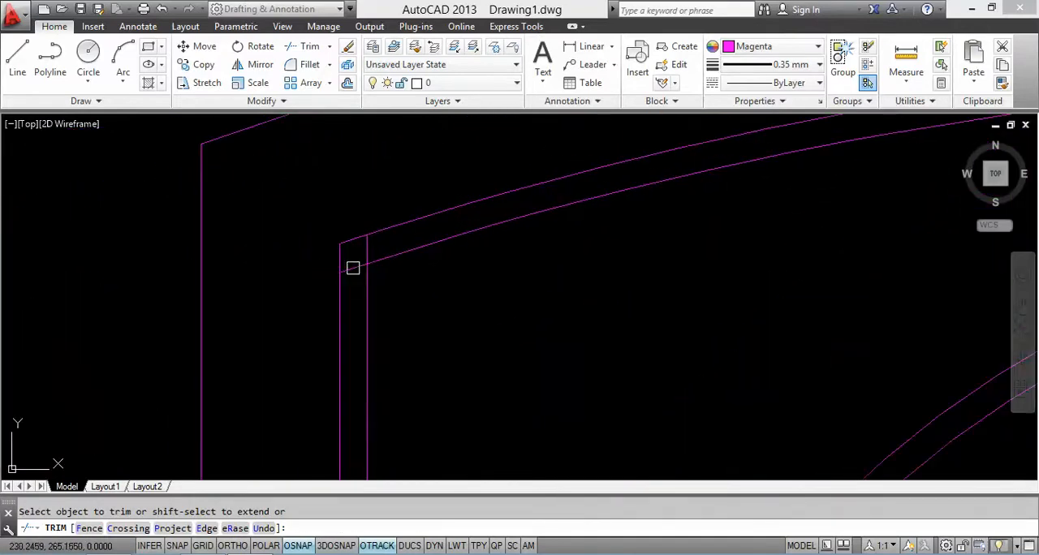
click(365, 246)
scroll(390, 223, down, 4)
middle_drag(423, 232, 371, 218)
middle_drag(476, 210, 418, 187)
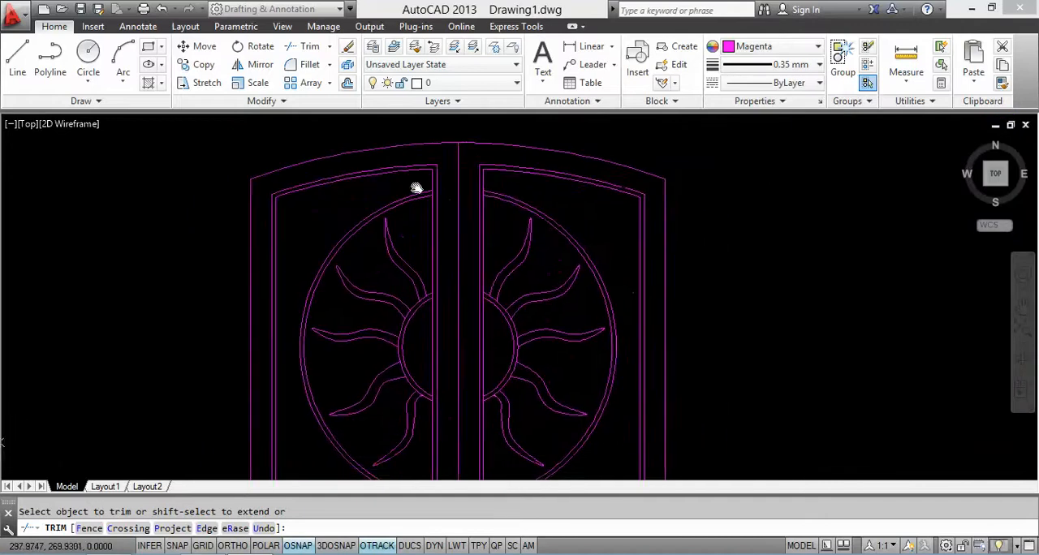
middle_drag(474, 165, 458, 221)
key(Escape)
Step: Erase the four leftover line pieces at the top arc on both sides of the centre line
click(408, 181)
click(485, 209)
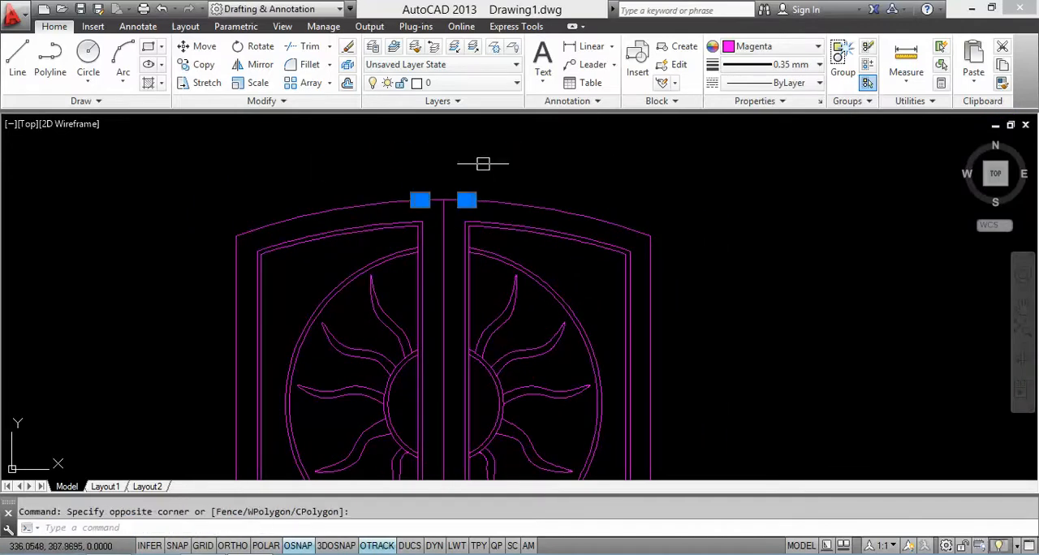
right_click(483, 165)
click(519, 257)
middle_drag(559, 260, 596, 224)
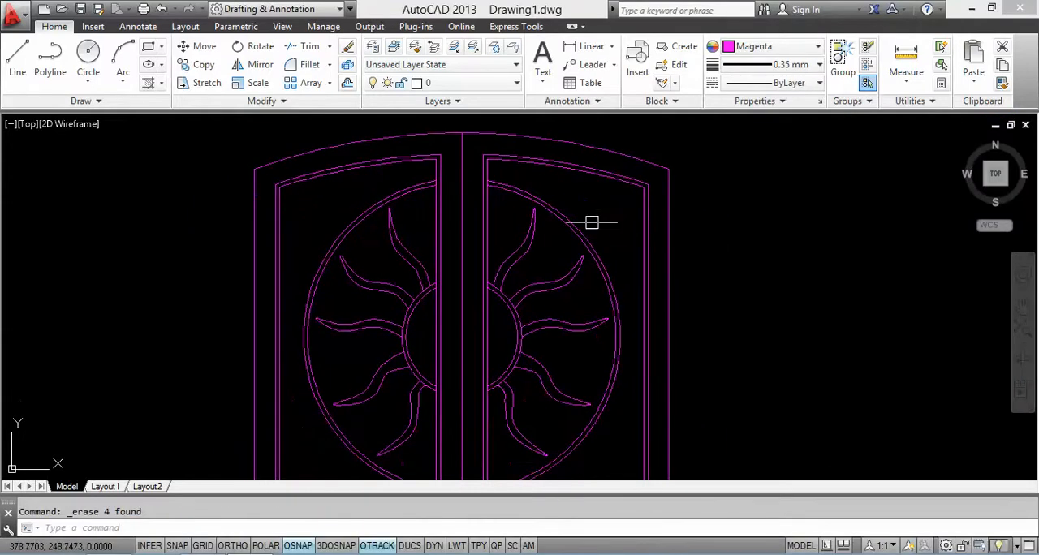
Step: Regenerate the drawing and turn on the lineweight display
text(RE)
key(Return)
scroll(621, 244, down, 5)
scroll(609, 243, up, 3)
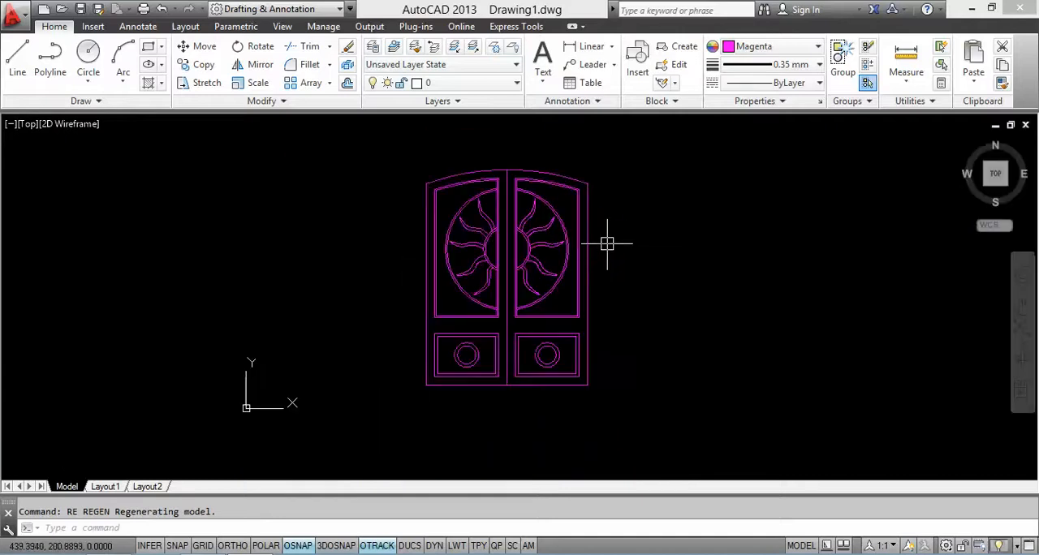
middle_drag(593, 233, 590, 287)
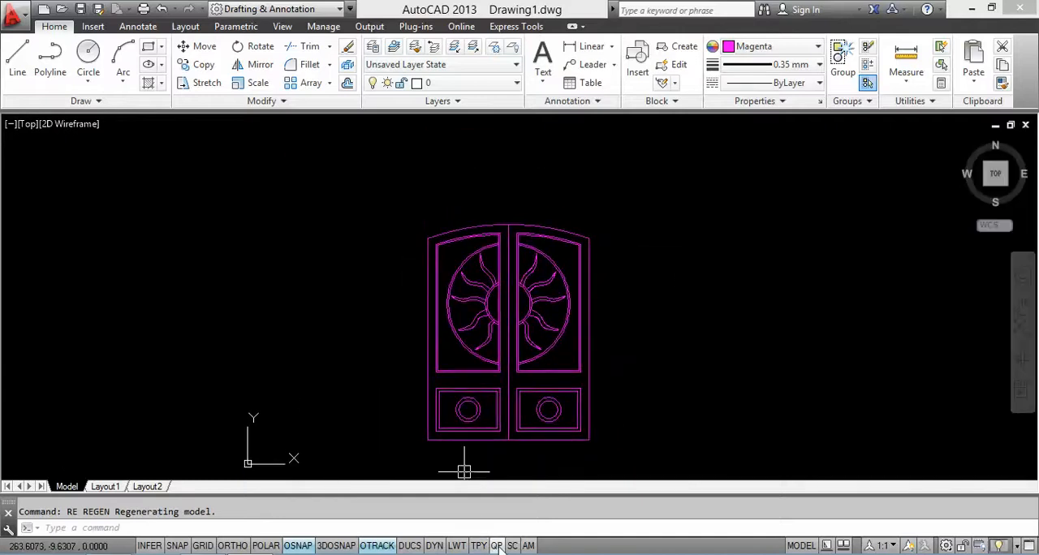
click(456, 545)
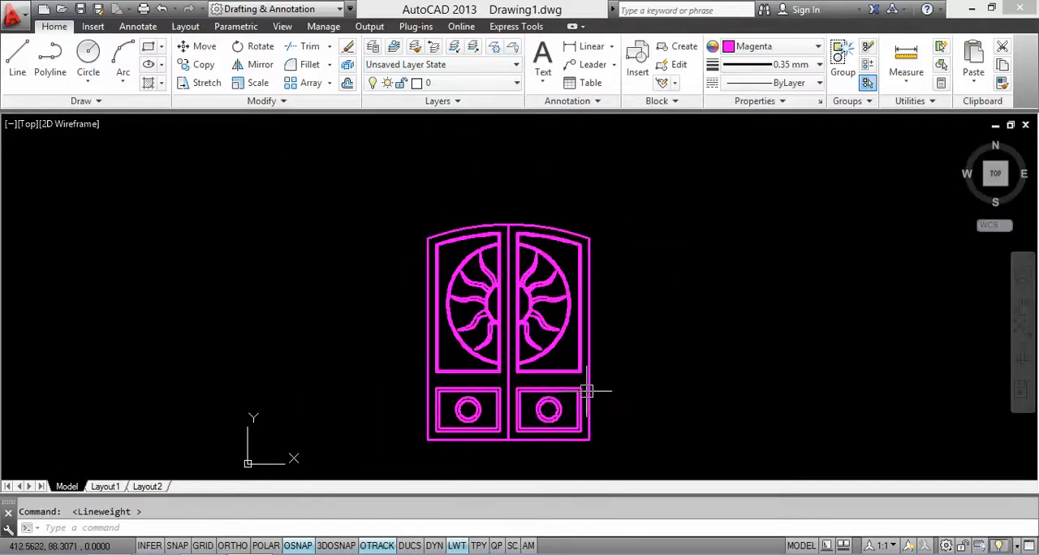
scroll(586, 391, up, 3)
scroll(570, 398, down, 3)
scroll(566, 382, up, 2)
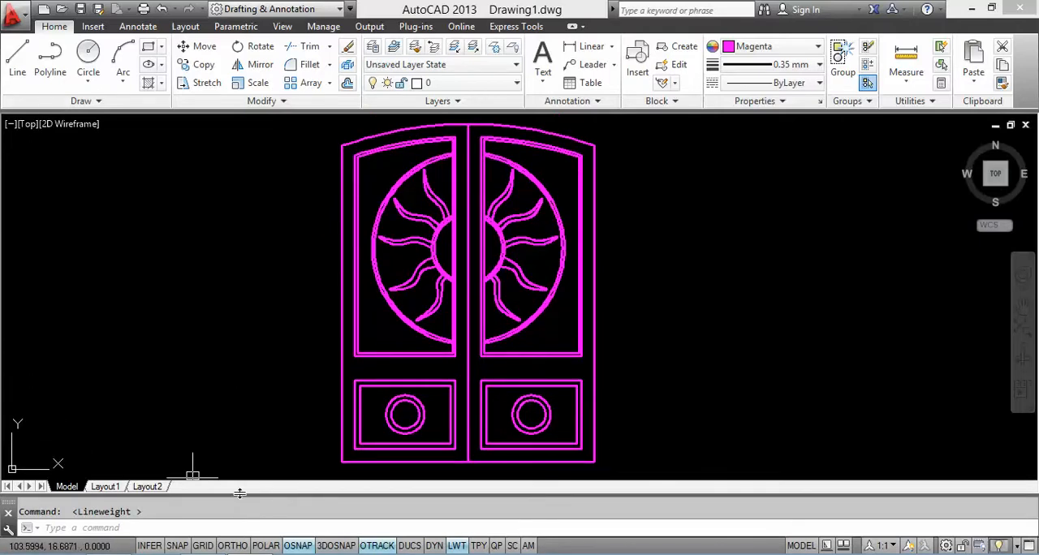
Step: Switch to the reference door image in Windows Photo Viewer to compare it with the drawing, and return to AutoCAD
click(195, 554)
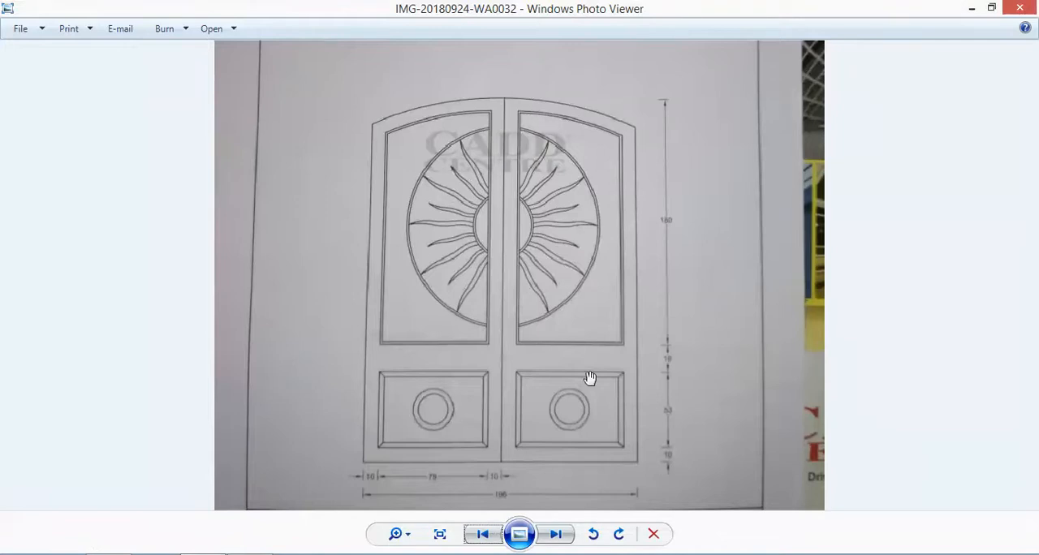
click(195, 554)
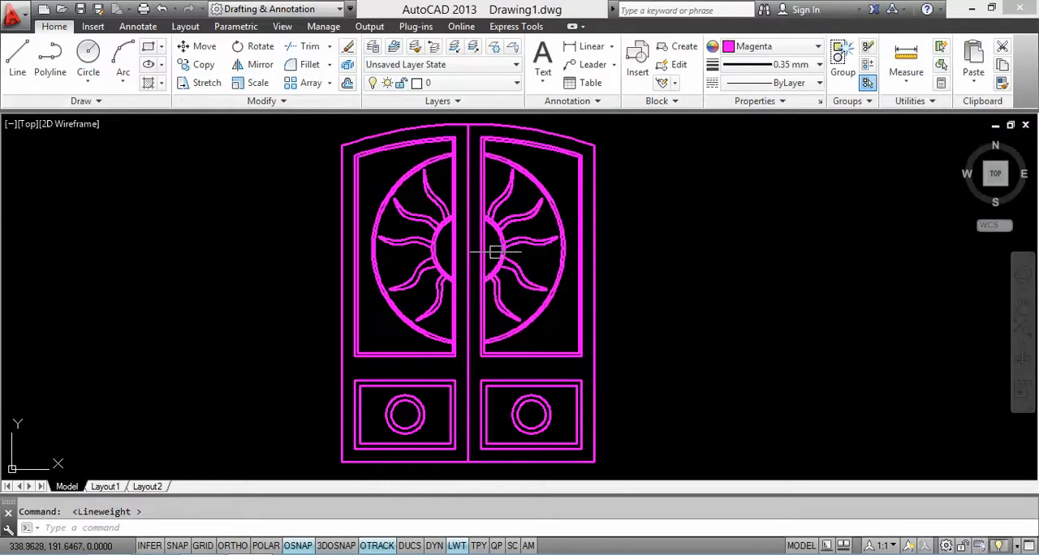
mouse_move(516, 264)
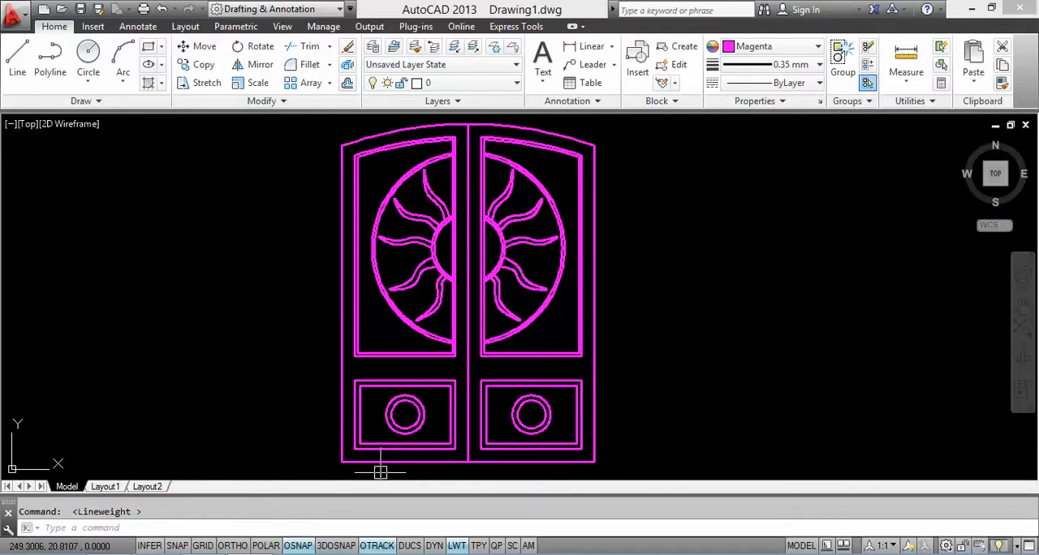
click(893, 554)
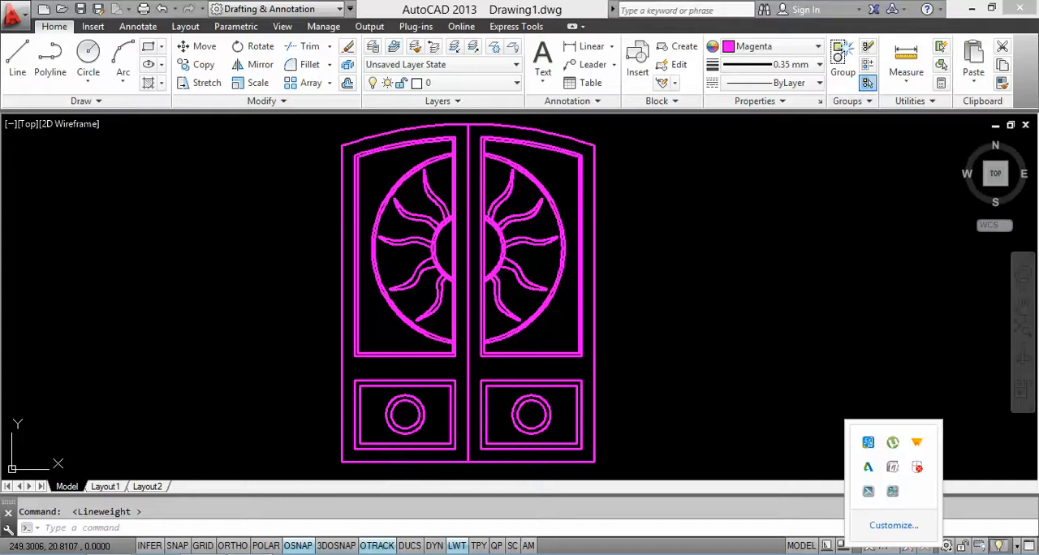